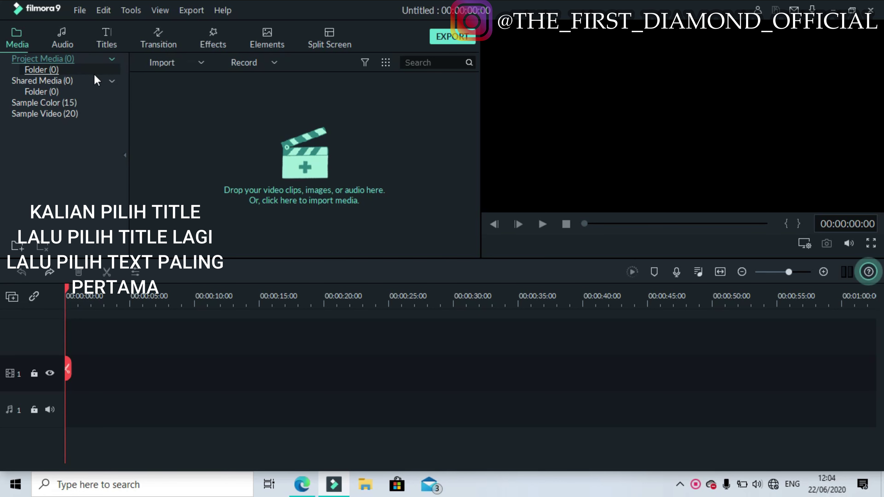
Add the Default Title from the included Titles collection to the start of video track 1.
click(108, 36)
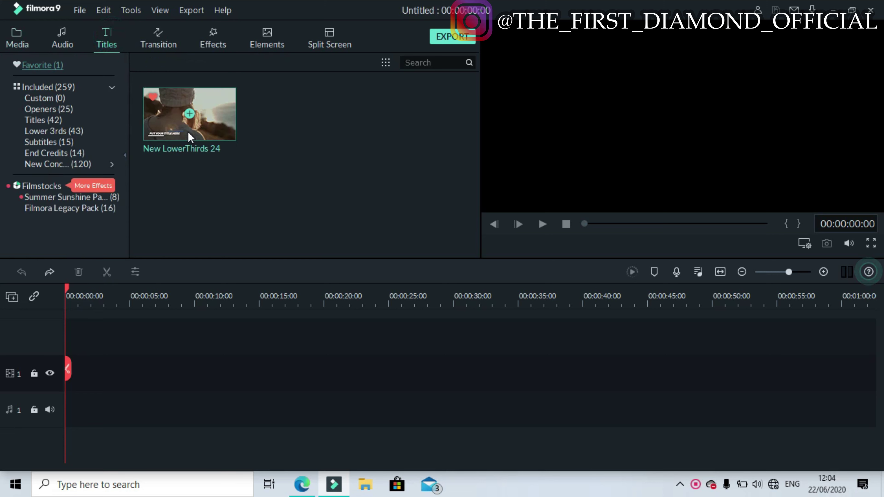
click(65, 117)
drag(222, 138, 69, 372)
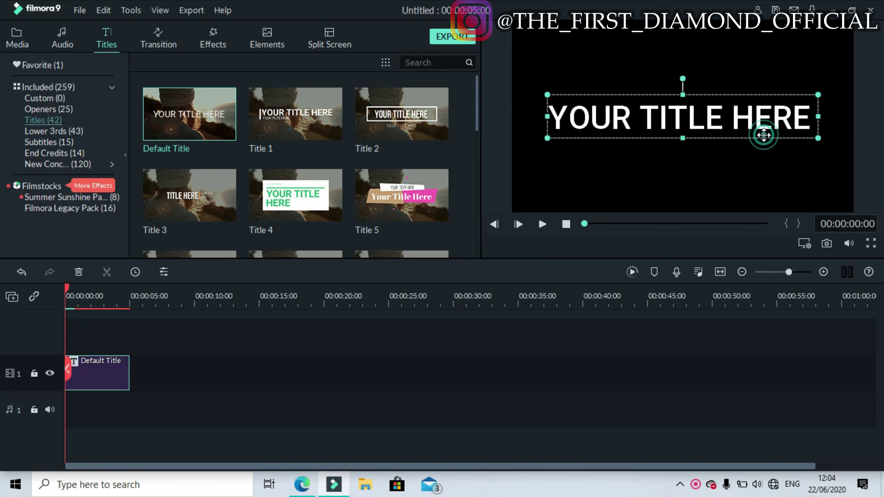
Replace the default title's placeholder text with "DIAMOND".
double_click(776, 125)
click(776, 124)
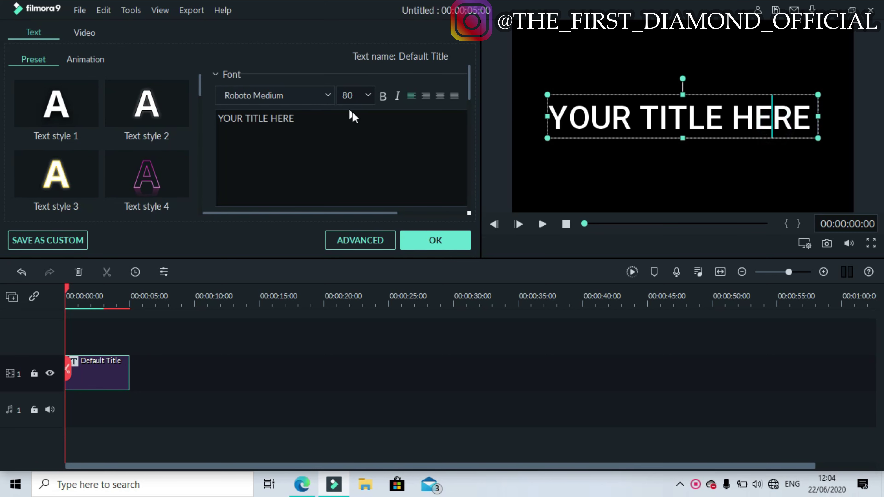
click(360, 119)
key(BackSpace)
key(BackSpace)
key(BackSpace)
key(BackSpace)
key(BackSpace)
key(BackSpace)
key(BackSpace)
key(BackSpace)
key(BackSpace)
key(BackSpace)
key(BackSpace)
key(BackSpace)
key(BackSpace)
key(BackSpace)
key(BackSpace)
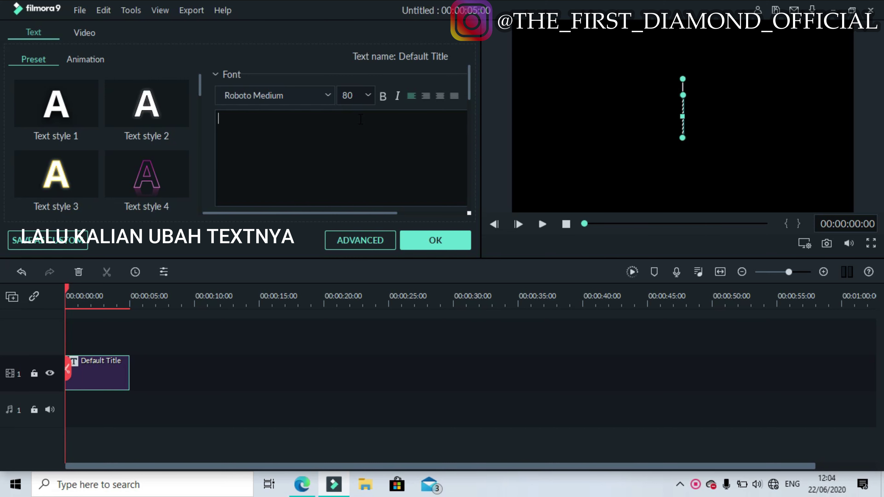
text(Dia)
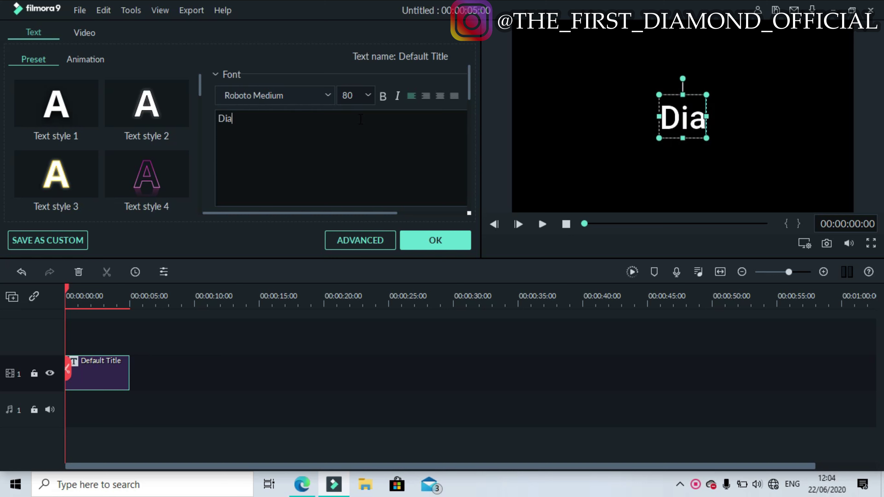
key(BackSpace)
key(BackSpace)
text(IAMOND)
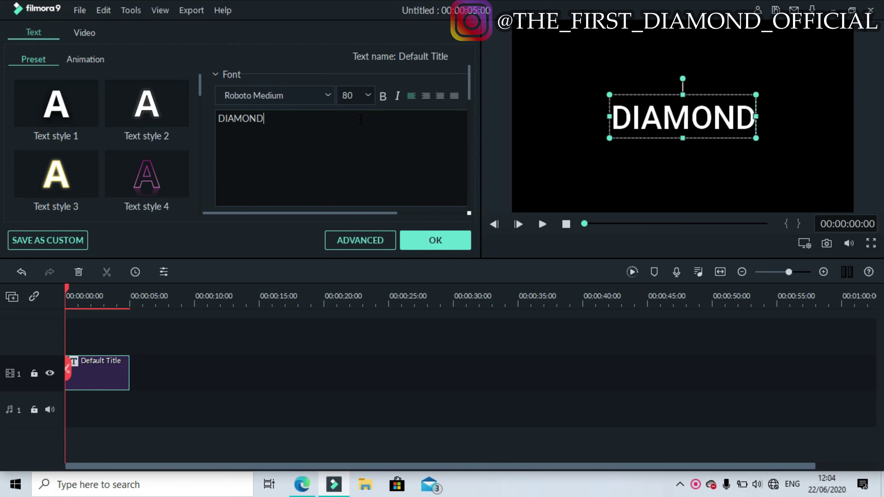
Open the advanced text editor for the DIAMOND title and set its font to Russo One.
click(380, 235)
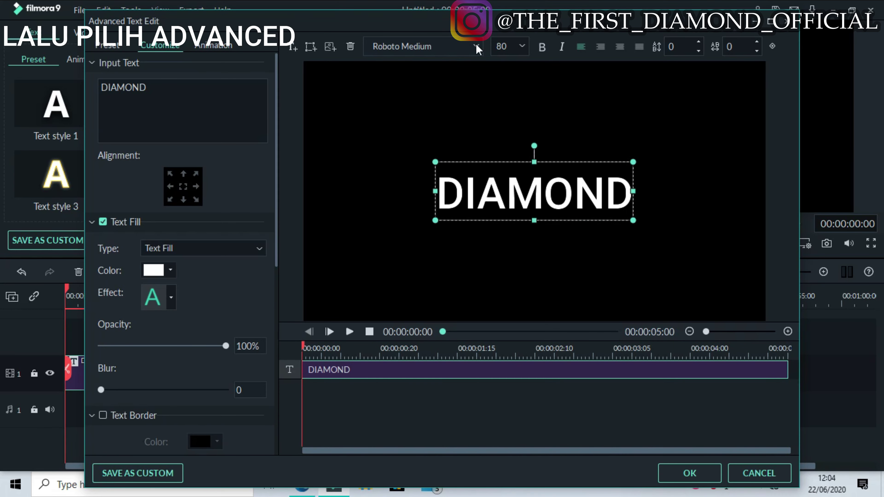
click(477, 47)
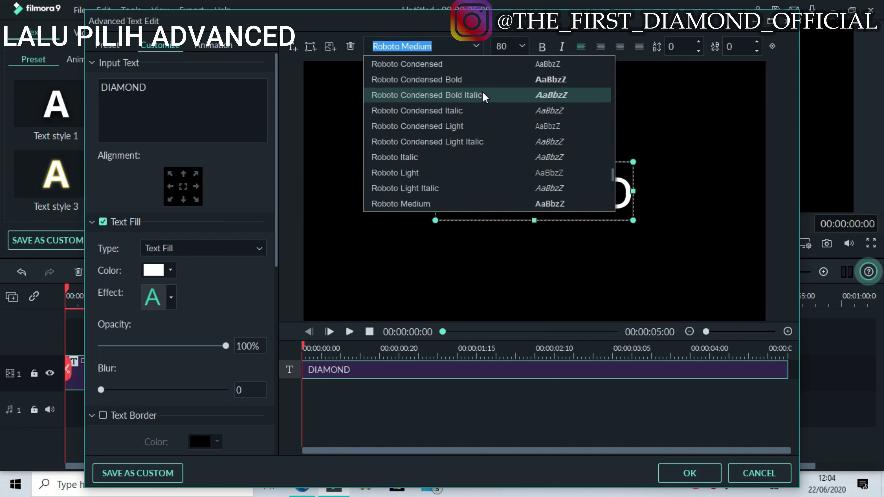
key(Up)
key(Up)
key(Up)
key(Up)
key(Up)
key(Up)
key(Up)
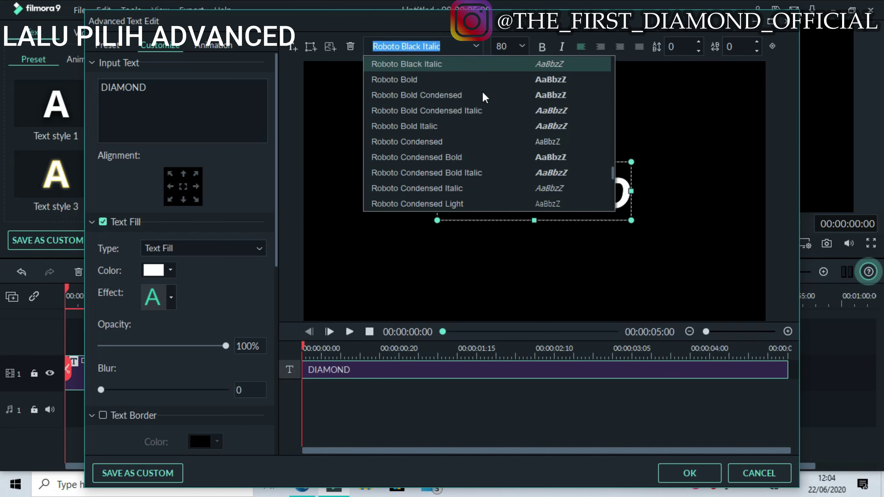
key(Up)
key(Up)
key(Up)
key(Up)
key(Up)
key(Up)
key(Up)
key(Up)
key(Up)
key(Up)
key(Up)
key(Up)
key(Up)
key(Up)
key(Up)
key(Up)
key(Up)
key(Up)
key(Up)
key(Up)
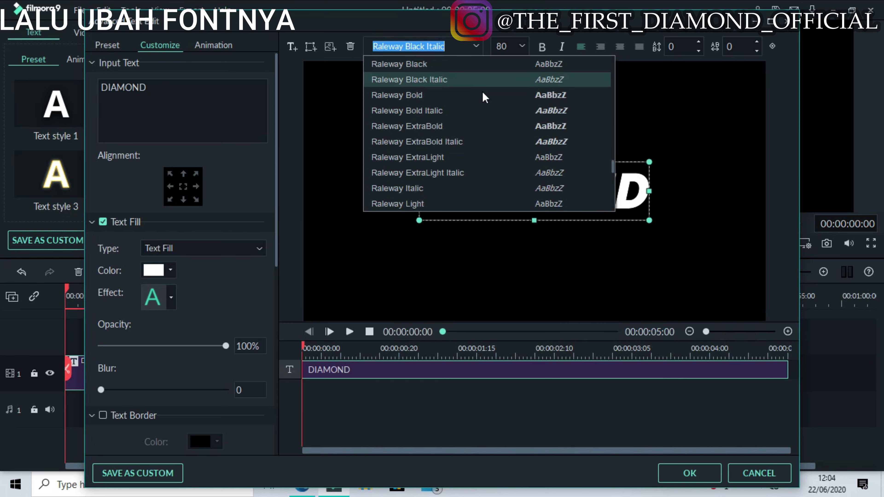
key(Up)
key(Up)
key(Up)
key(Up)
key(Up)
key(Up)
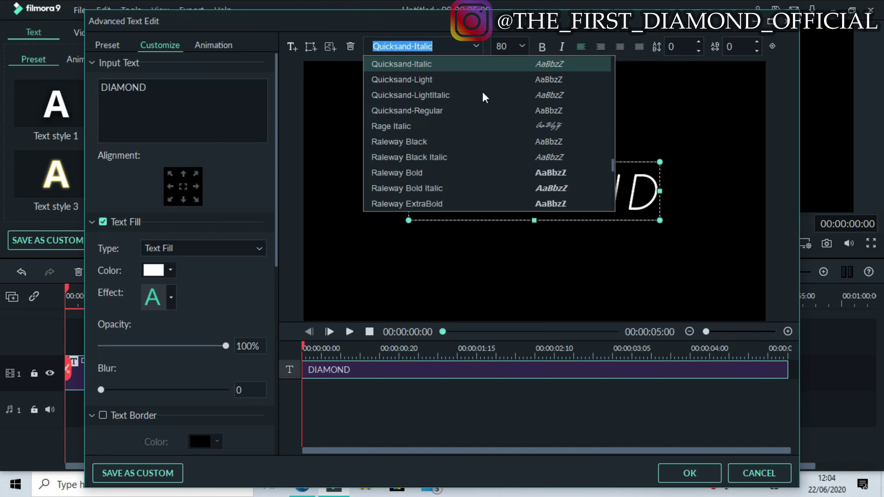
key(Up)
key(Up)
key(Up)
key(Up)
key(Up)
key(Up)
key(Down)
key(Down)
key(Down)
key(Down)
key(Down)
key(Down)
key(Down)
key(Down)
key(Down)
key(Down)
key(Down)
key(Down)
key(Down)
key(Down)
key(Down)
key(Down)
key(Down)
key(Down)
key(Down)
key(Down)
key(Down)
key(Down)
key(Down)
key(Down)
key(Down)
key(Down)
key(Down)
key(Down)
key(Down)
key(Down)
key(Down)
key(Down)
key(Down)
key(Down)
key(Up)
key(Up)
key(Up)
key(Up)
key(Up)
key(Up)
key(Up)
key(Up)
key(Up)
click(529, 69)
mouse_move(579, 178)
mouse_down()
mouse_move(570, 178)
mouse_move(579, 178)
mouse_up()
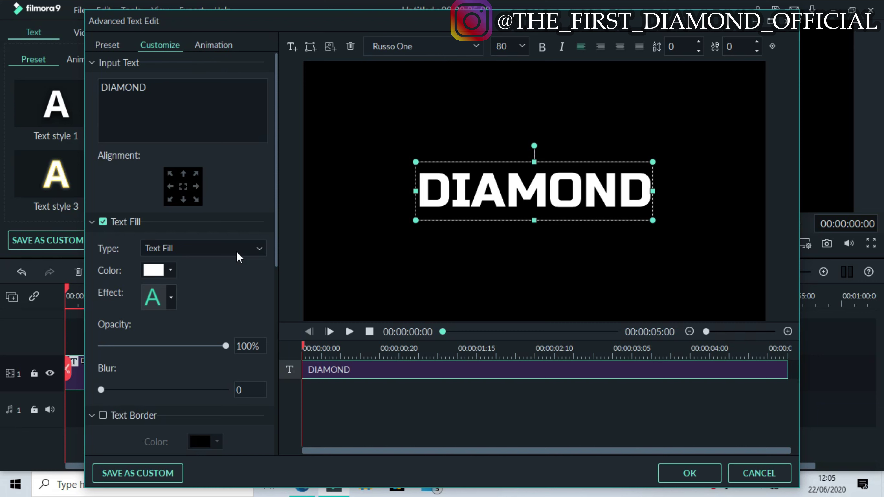
Apply the Up Dir Insert animation to the DIAMOND title.
click(211, 49)
drag(276, 92, 276, 125)
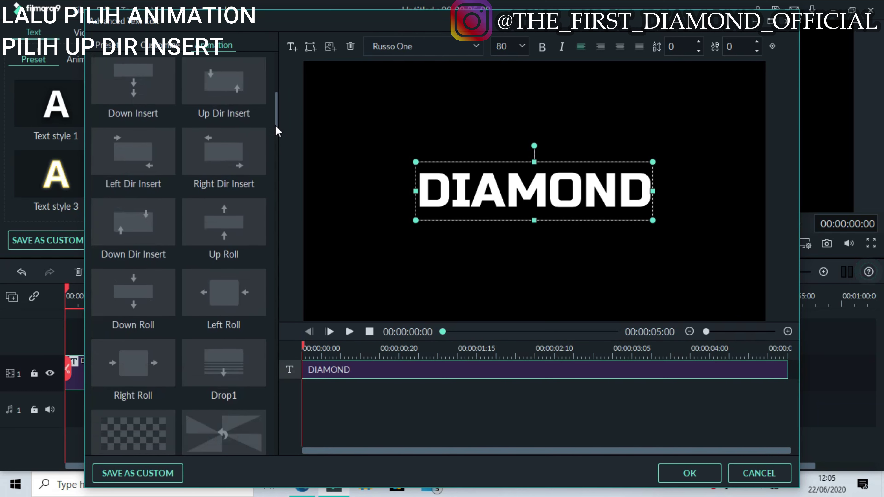
click(242, 91)
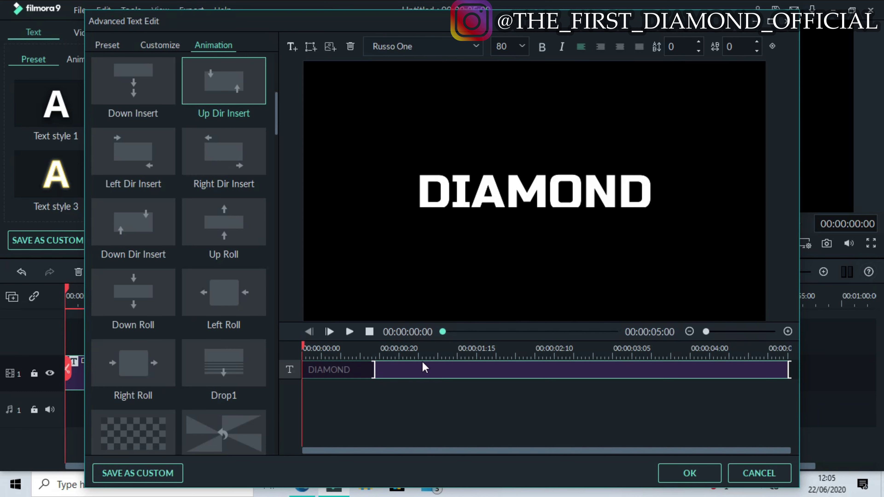
Set the title animation's intro to end at 00:00:00:10, preview it, and set its outro to start at 00:00:04:19.
drag(375, 369, 340, 368)
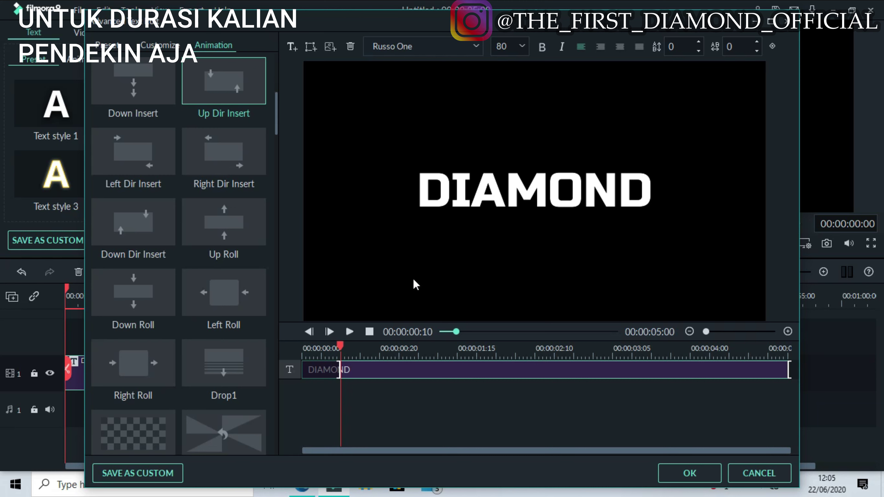
click(370, 332)
click(349, 332)
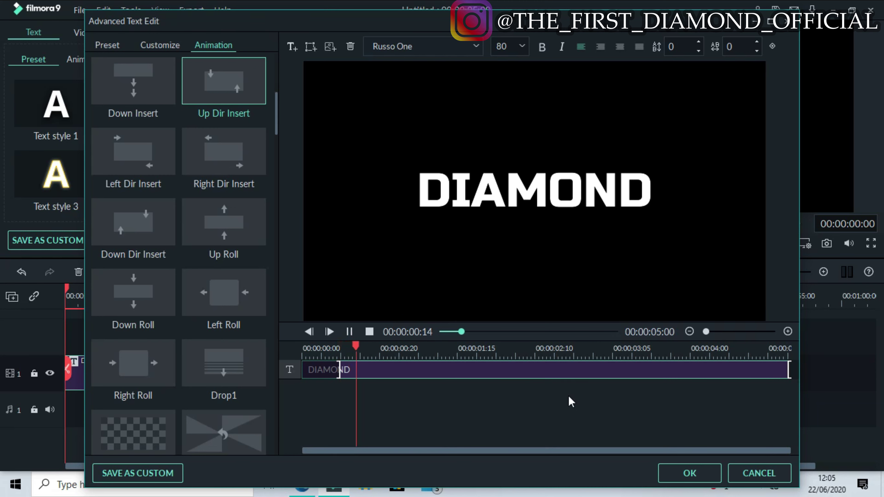
click(350, 332)
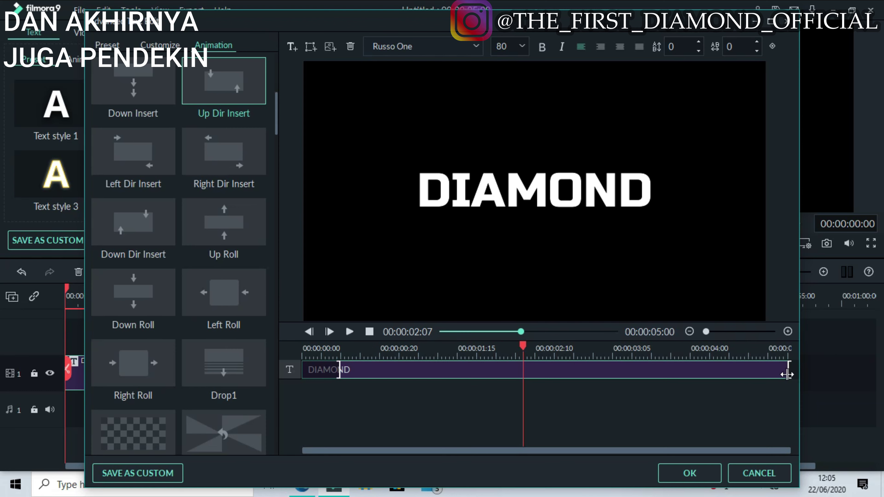
drag(788, 374, 764, 375)
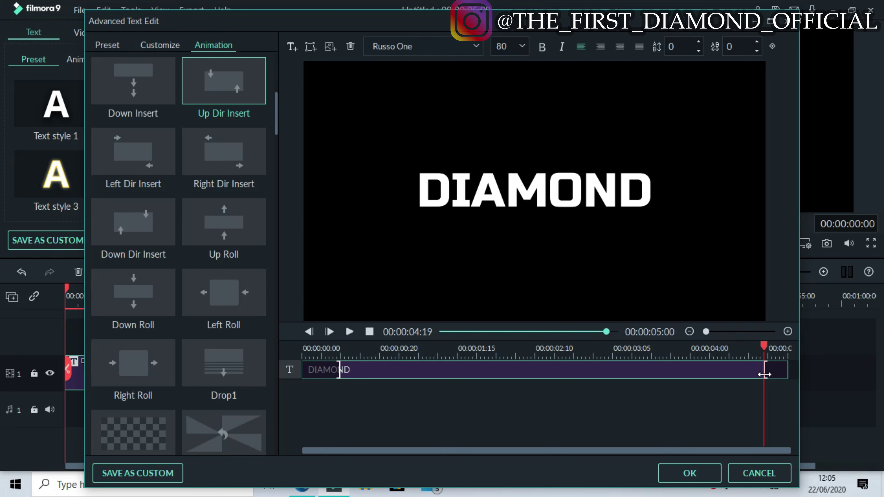
Set the font size of the DIAMOND text to 62.
click(574, 191)
click(522, 47)
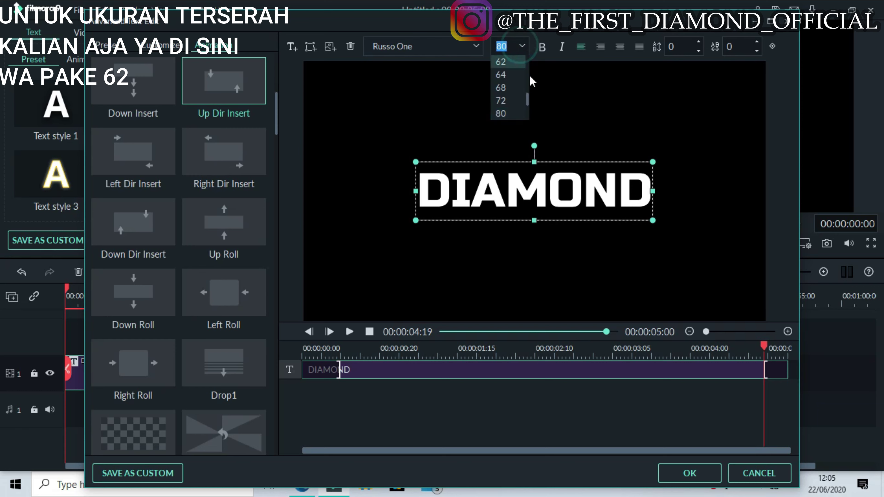
click(514, 62)
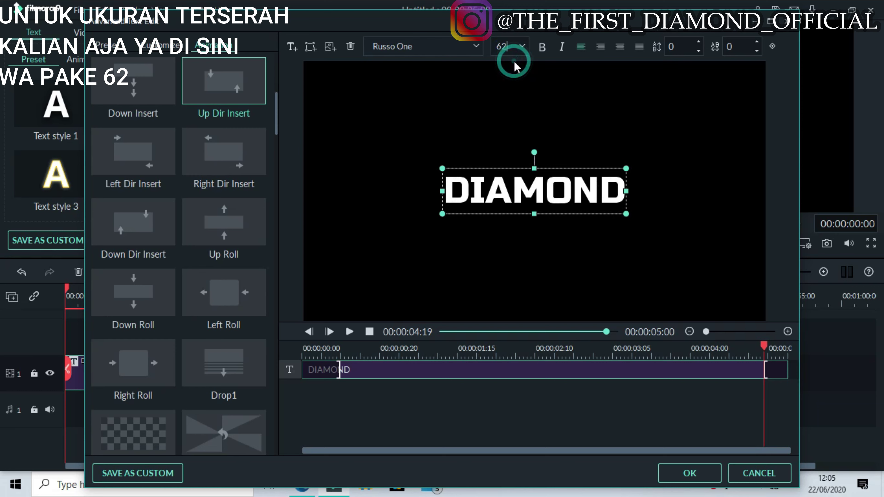
Try out other fonts for the DIAMOND title, including Segoe UI Black, Raleway SemiBold and Rockwell.
click(476, 46)
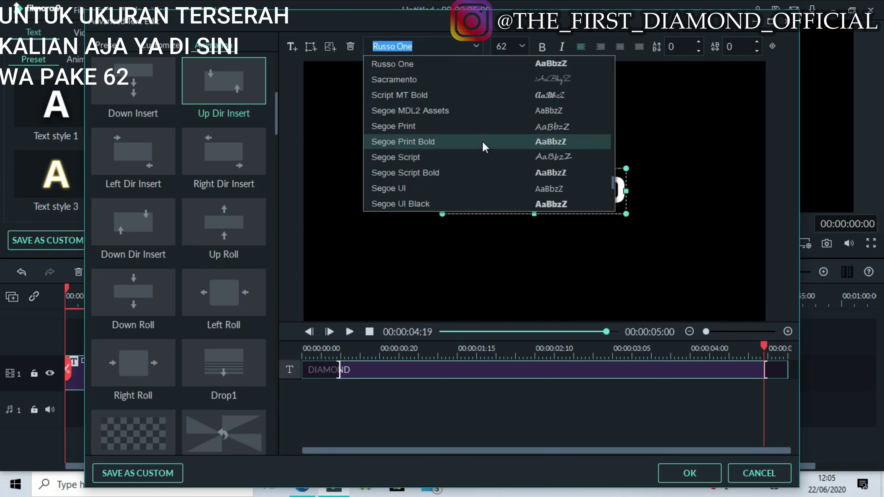
key(Down)
key(Down)
key(Down)
key(Down)
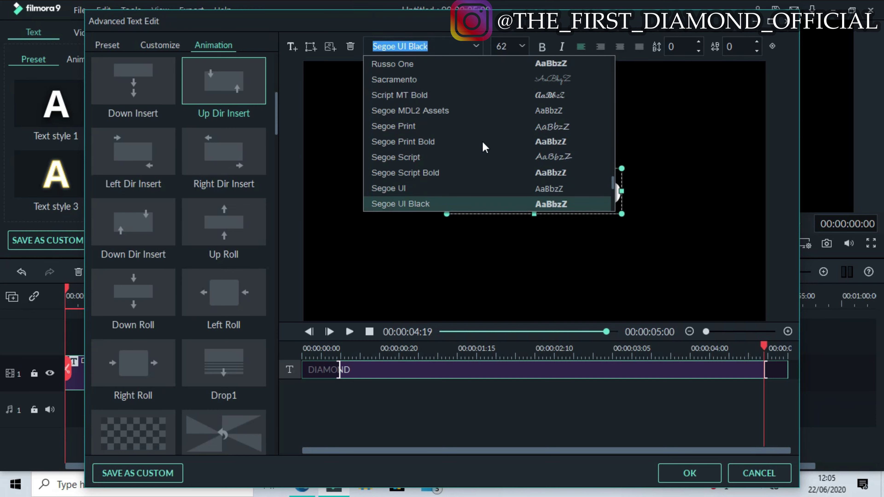
drag(618, 187, 627, 210)
click(476, 46)
key(Up)
key(Up)
key(Up)
key(Up)
key(Up)
key(Down)
key(Down)
key(Down)
key(Down)
key(Down)
key(Down)
key(Down)
key(Down)
key(Down)
key(Down)
key(Down)
key(Down)
key(Down)
key(Down)
key(Down)
key(Down)
key(Down)
key(Down)
key(Down)
key(Down)
key(Up)
key(Up)
key(Up)
key(Up)
key(Up)
key(Up)
key(Up)
key(Up)
key(Up)
key(Up)
key(Up)
key(Up)
key(Up)
key(Up)
key(Up)
key(Up)
key(Up)
key(Up)
key(Up)
key(Up)
key(Up)
key(Up)
key(Up)
key(Up)
key(Up)
key(Up)
key(Up)
key(Up)
key(Up)
key(Up)
key(Up)
key(Up)
key(Up)
key(Up)
key(Up)
key(Up)
key(Up)
key(Up)
key(Up)
key(Up)
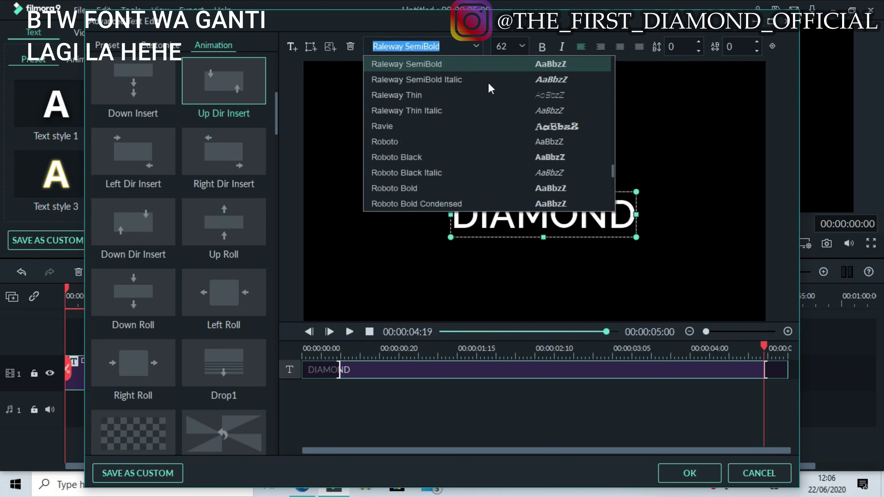
key(Down)
key(Down)
key(Down)
key(Down)
key(Down)
key(Down)
key(Down)
key(Down)
key(Down)
key(Down)
key(Down)
key(Down)
key(Down)
key(Down)
key(Down)
key(Down)
key(Down)
key(Down)
key(Down)
key(Down)
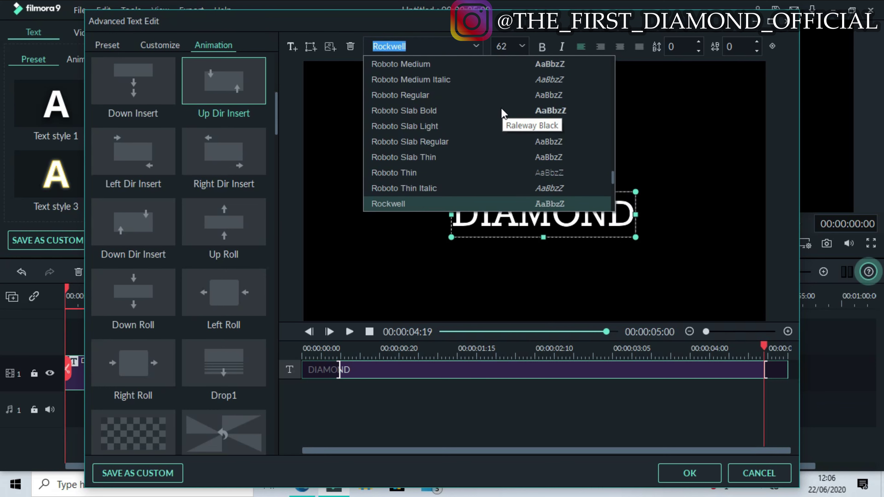
Set the font of the DIAMOND title to Orbitron-Bold.
key(Up)
key(Up)
key(Up)
key(Up)
key(Up)
key(Up)
key(Up)
key(Up)
key(Up)
key(Up)
key(Up)
key(Up)
key(Up)
key(Up)
key(Up)
key(Up)
key(Up)
key(Up)
key(Up)
key(Up)
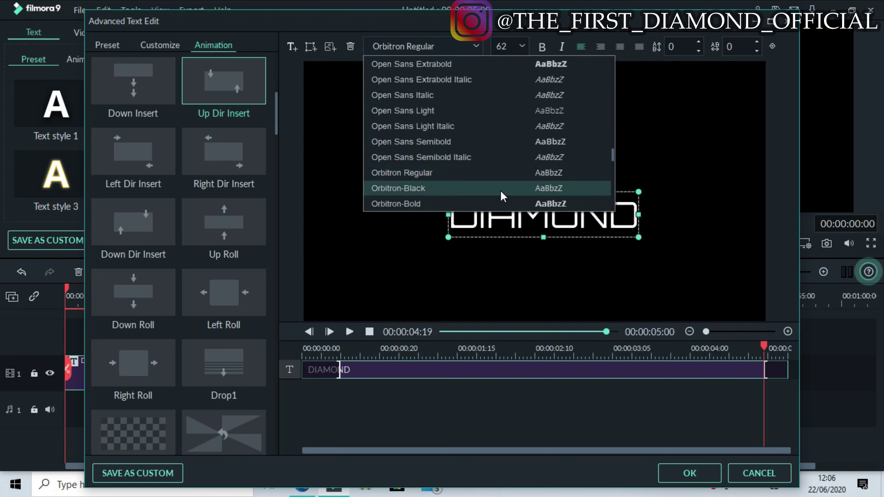
click(500, 191)
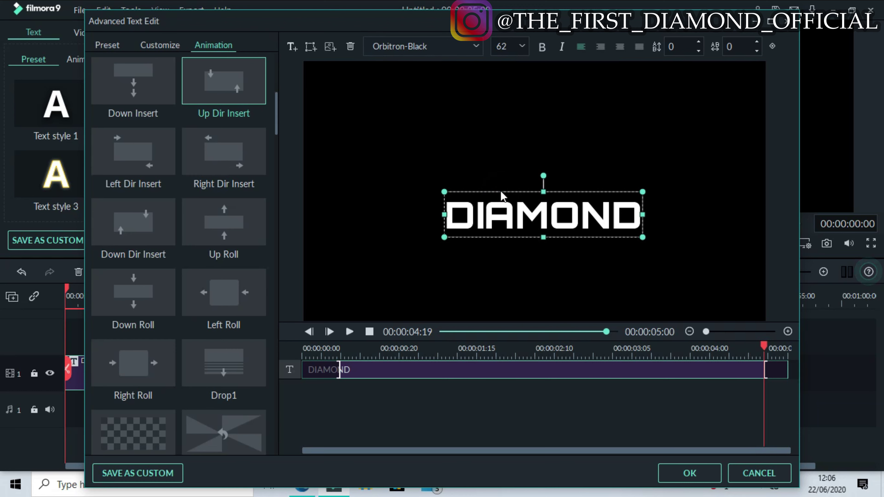
click(474, 47)
click(467, 201)
Centre the DIAMOND text in the frame and save the title edits.
drag(532, 217, 523, 194)
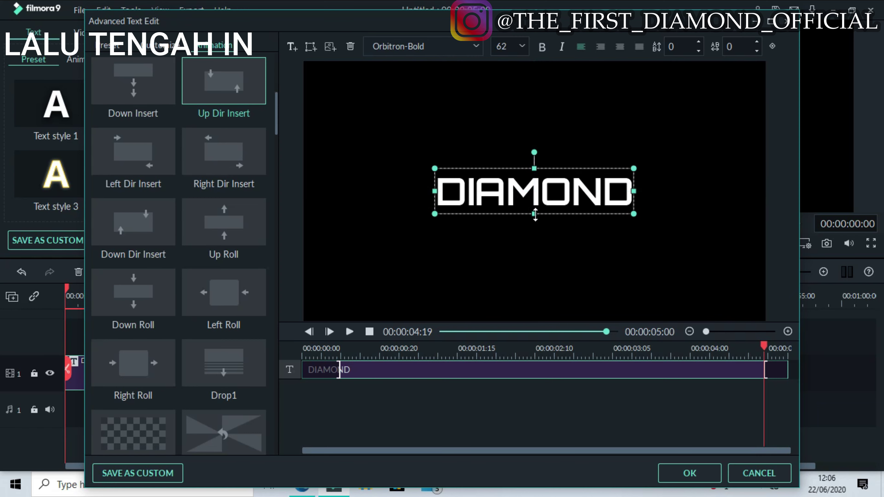
click(714, 478)
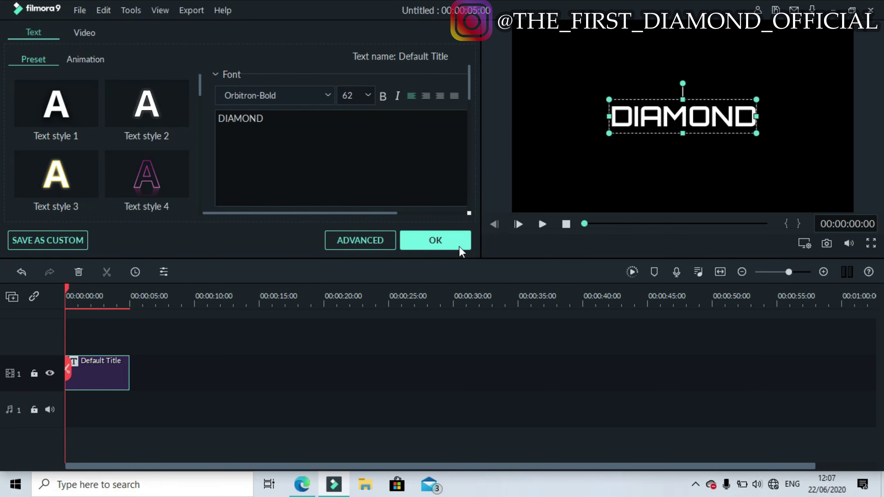
click(720, 272)
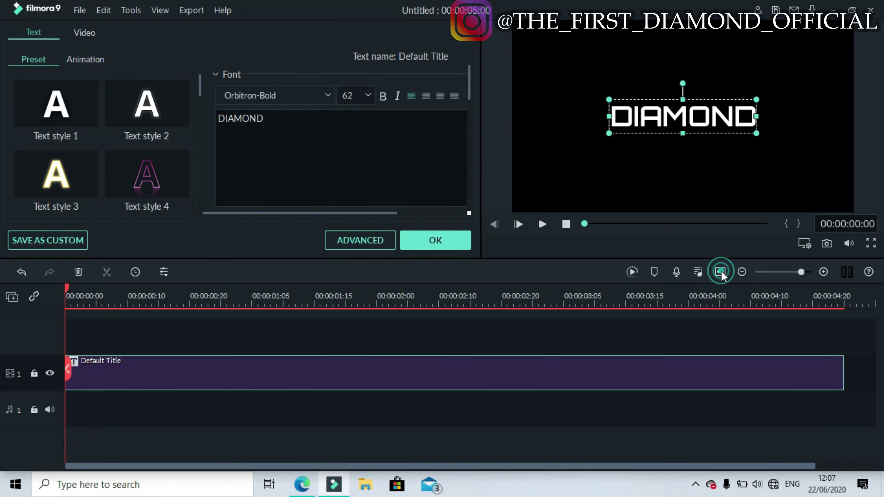
click(447, 235)
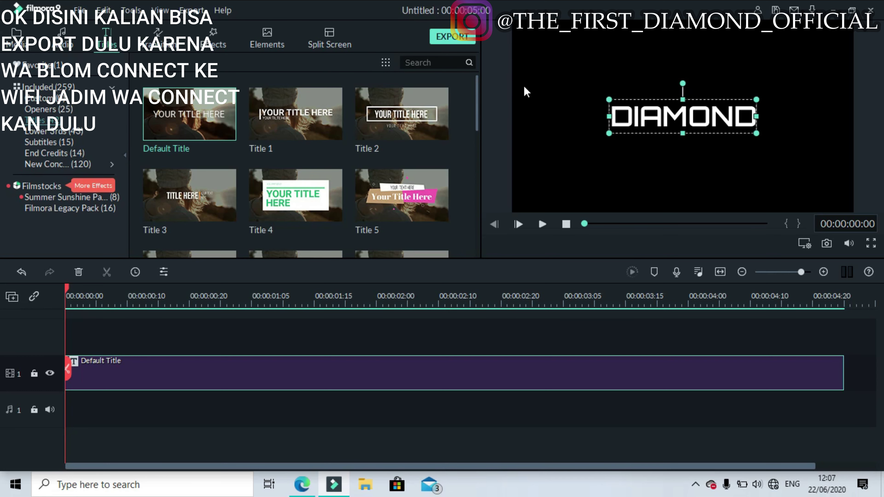
Connect the computer to the Xing Investments Wi-Fi network and return to the title project.
click(772, 484)
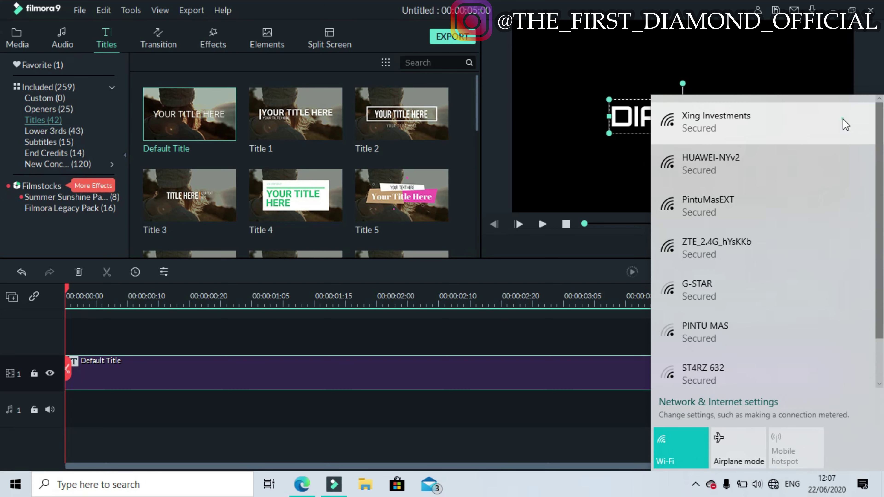
click(788, 123)
click(688, 150)
click(800, 179)
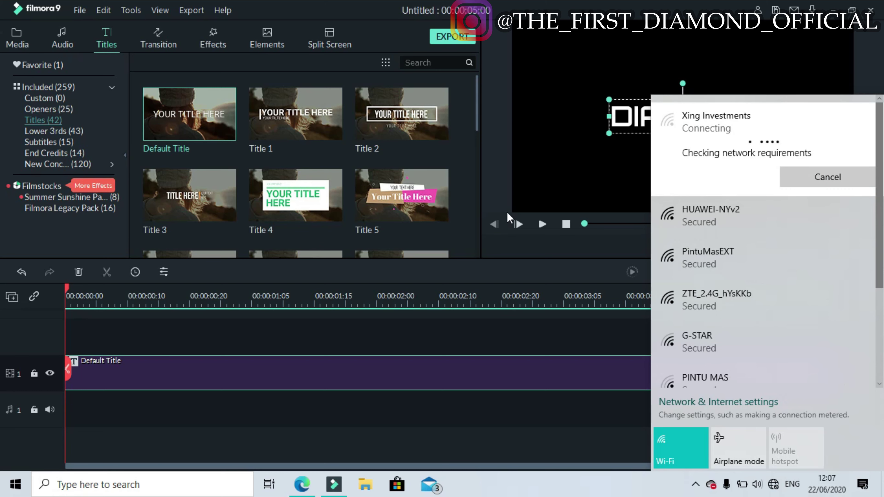
click(499, 200)
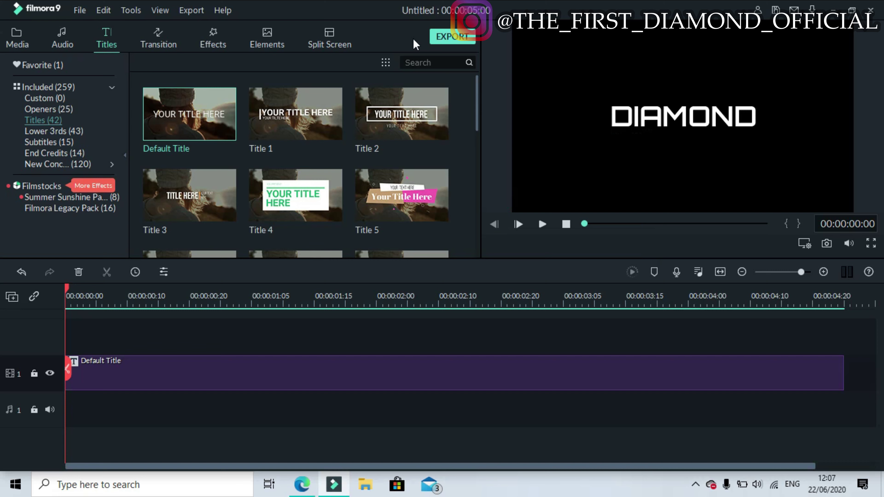
Open the export settings for a local MP4 file and name the output KINETIC UP.
click(446, 39)
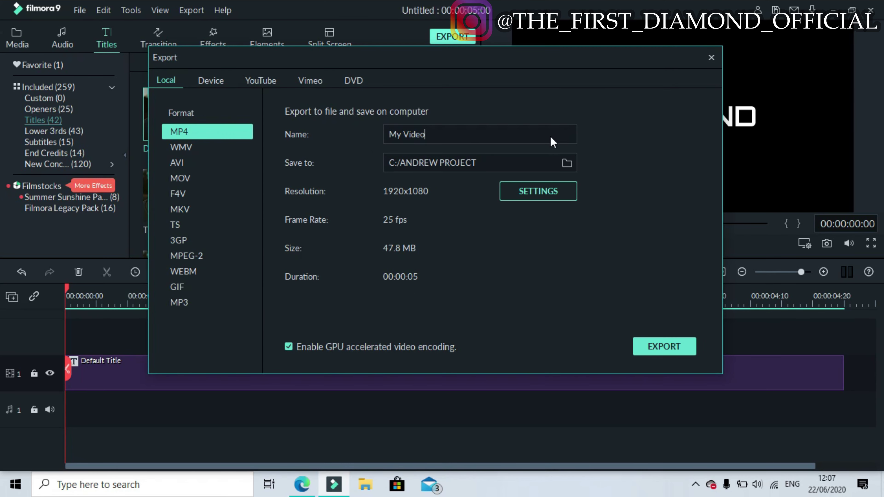
click(491, 133)
key(BackSpace)
key(BackSpace)
key(BackSpace)
key(BackSpace)
key(BackSpace)
key(BackSpace)
key(BackSpace)
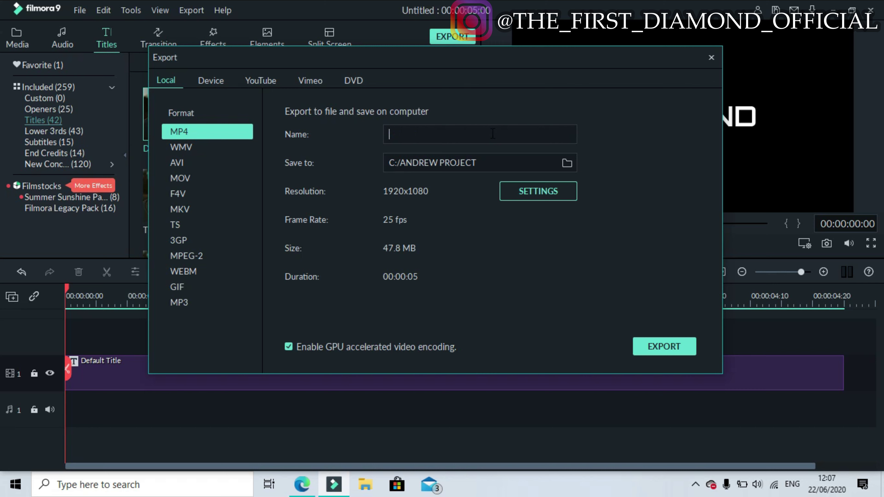
text(KINETIC)
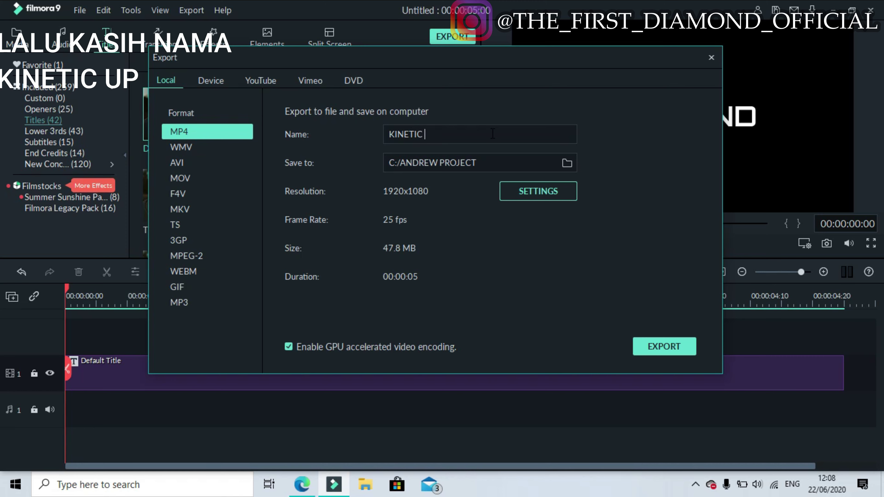
text( UP)
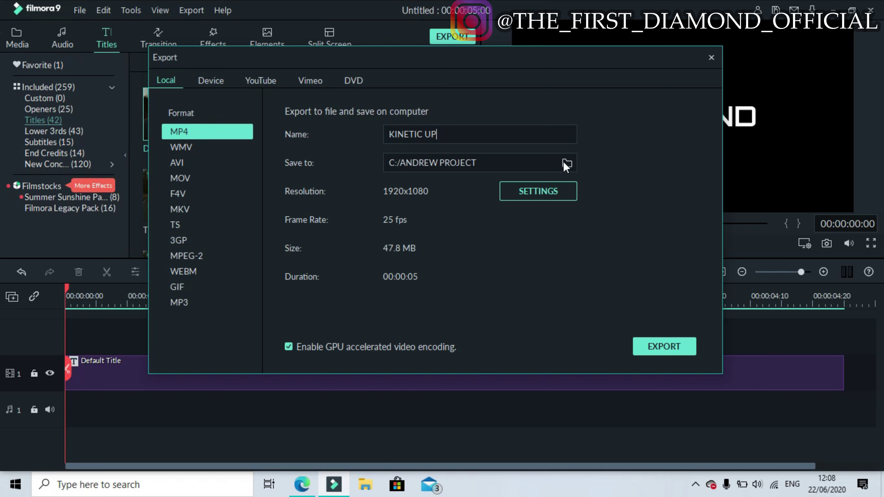
Accept the 1920x1080 output settings, export the KINETIC UP video, and close the export dialogs.
click(555, 191)
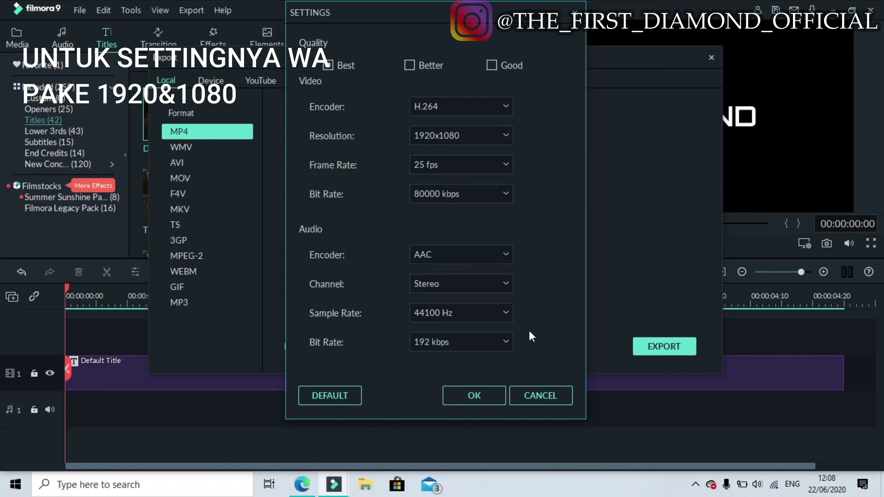
click(500, 397)
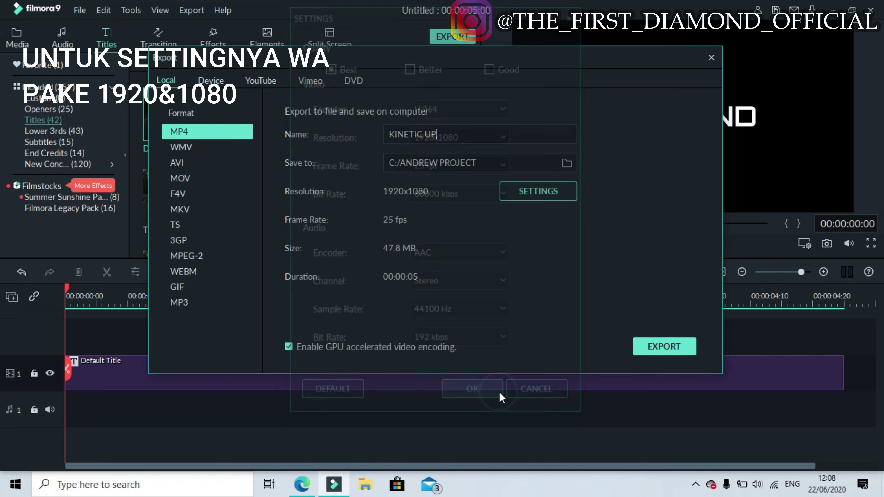
click(673, 345)
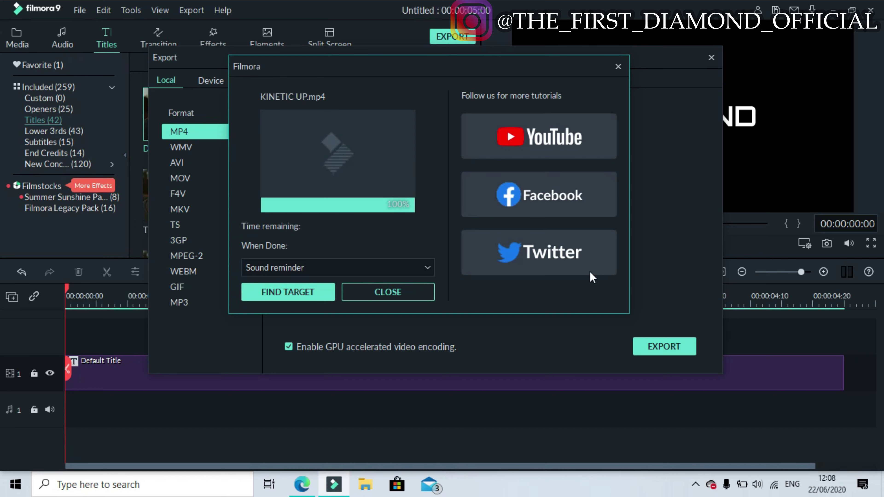
click(389, 299)
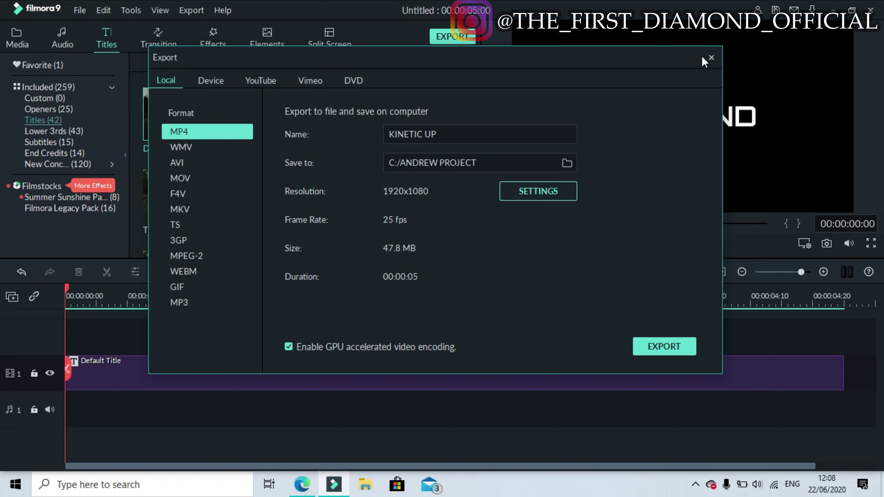
click(711, 58)
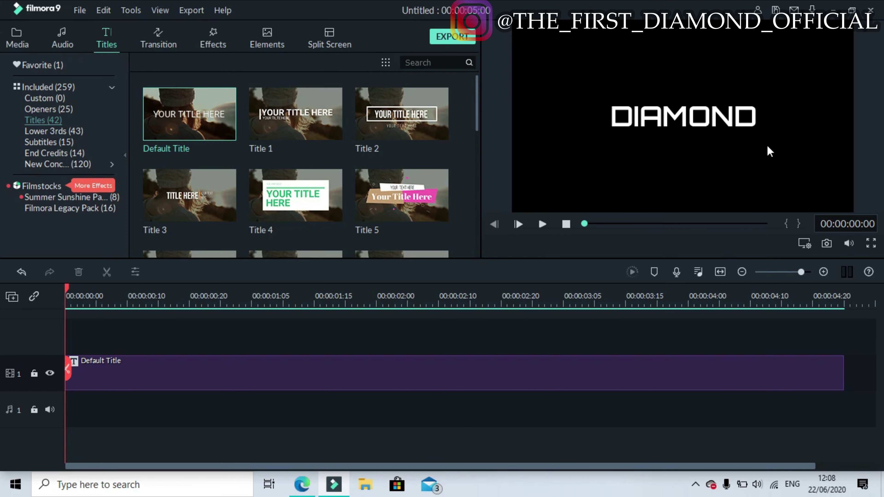
Change the DIAMOND title's animation to Down Dir Insert in the advanced text editor and save the title.
double_click(409, 388)
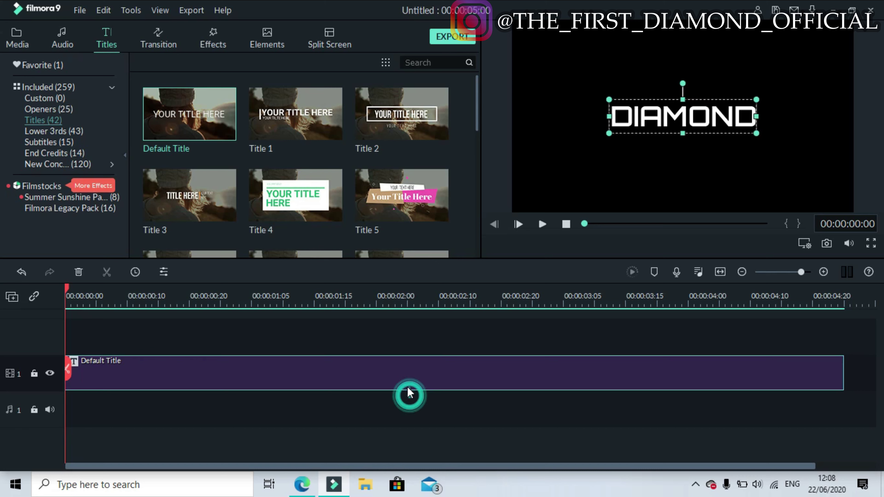
click(381, 245)
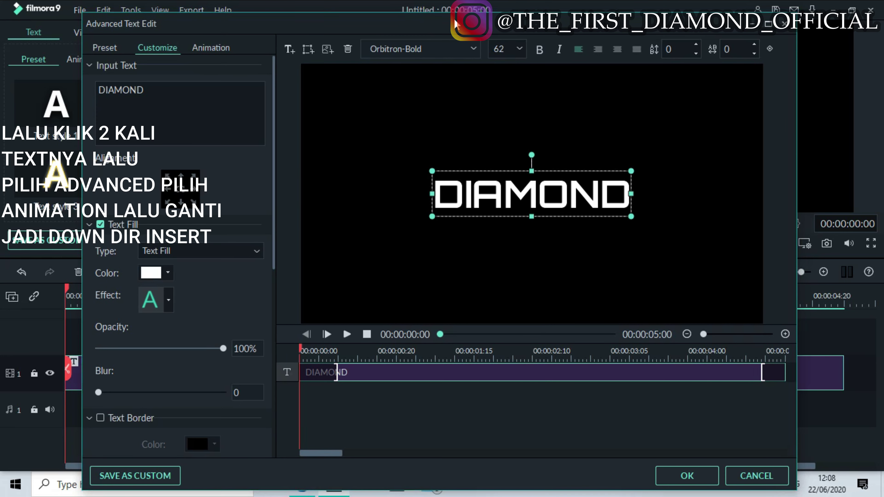
click(212, 48)
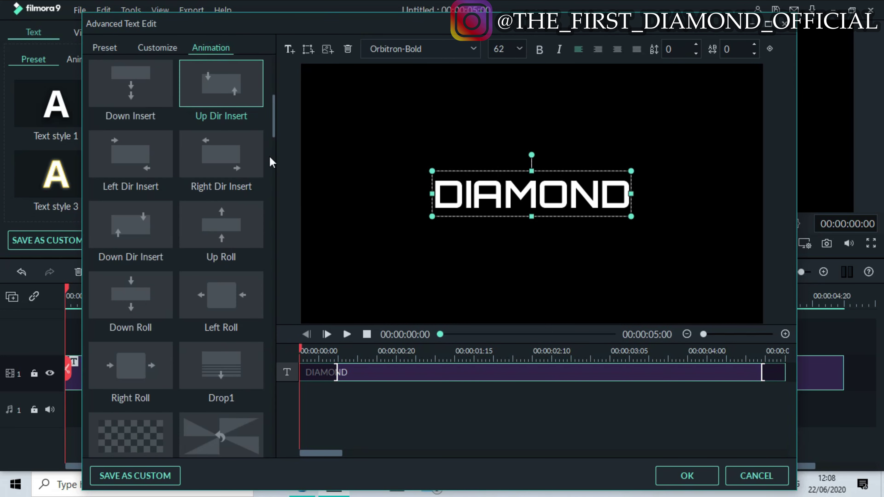
click(165, 237)
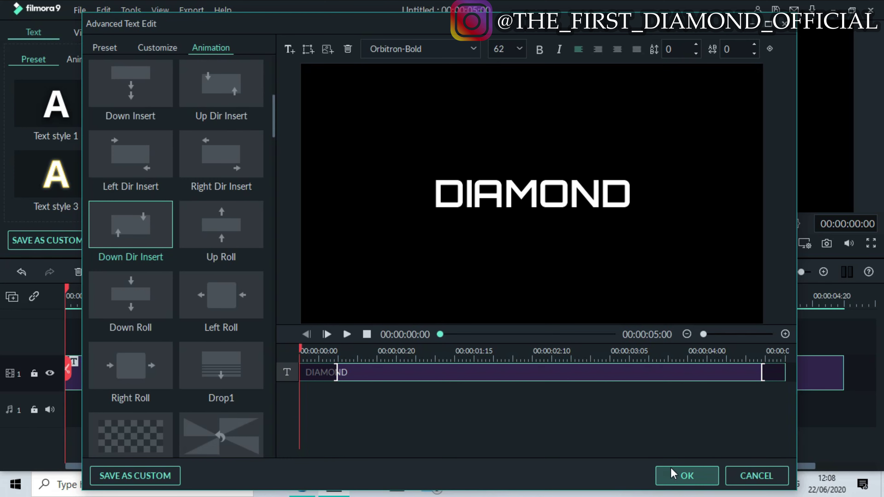
click(687, 476)
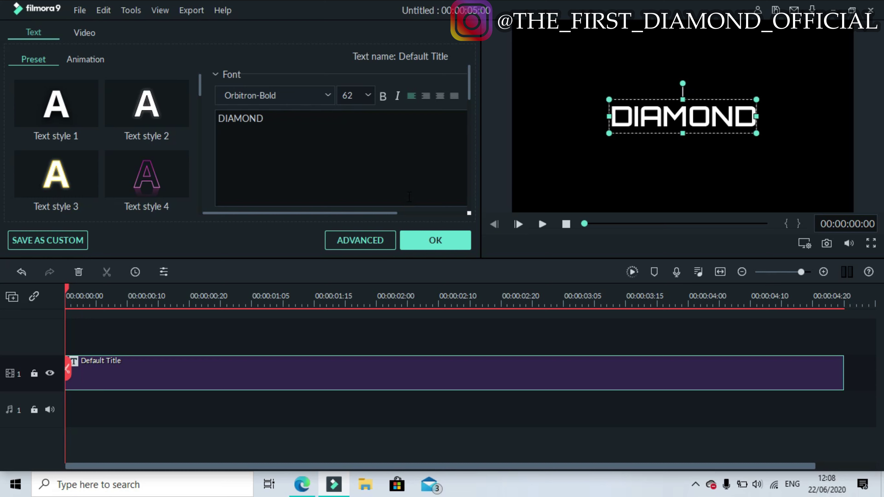
click(449, 239)
Export the retimed-direction DIAMOND title as a local MP4 file named KINETIC DOWN.
click(463, 38)
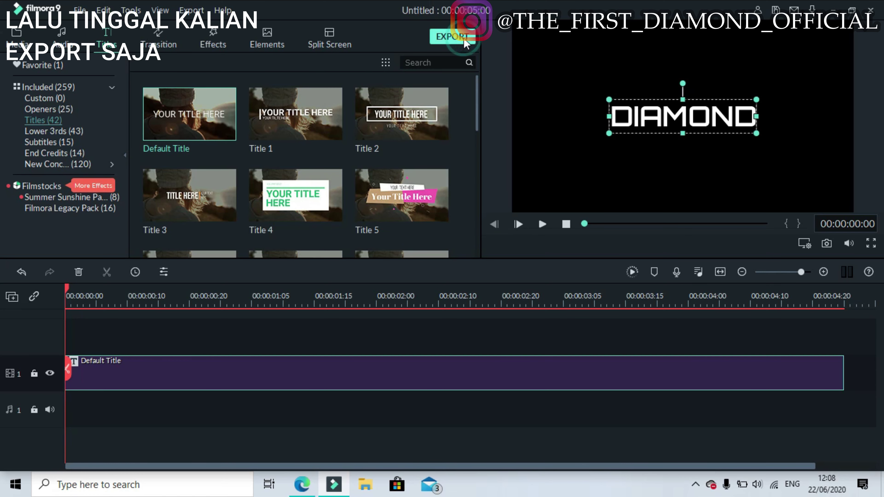
click(503, 134)
key(BackSpace)
key(BackSpace)
key(BackSpace)
key(BackSpace)
key(BackSpace)
key(BackSpace)
key(BackSpace)
key(BackSpace)
text(K)
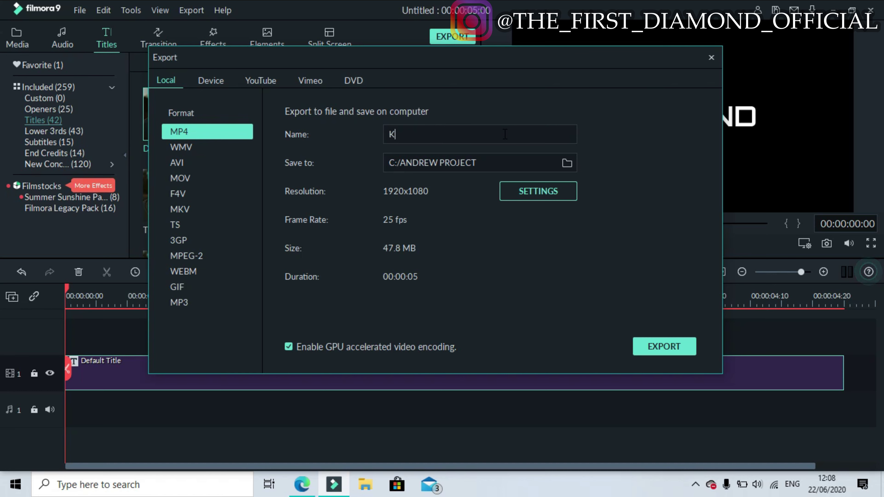
text(INETIC DOWN)
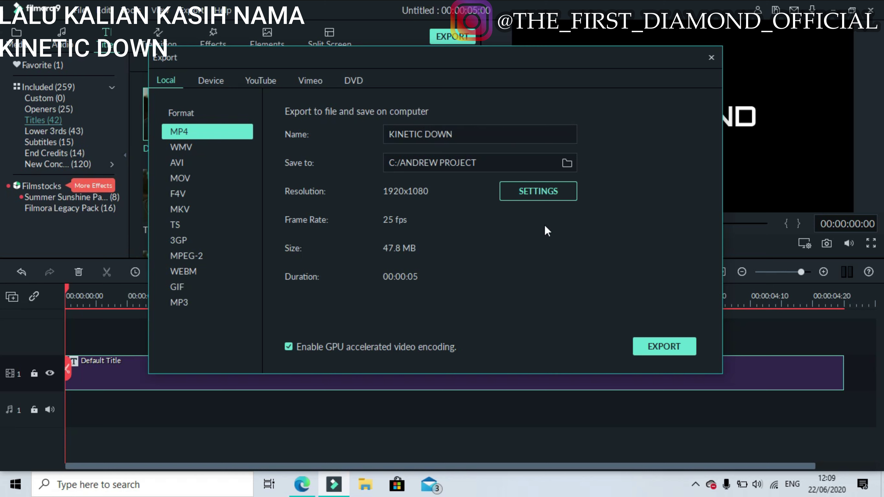
click(654, 350)
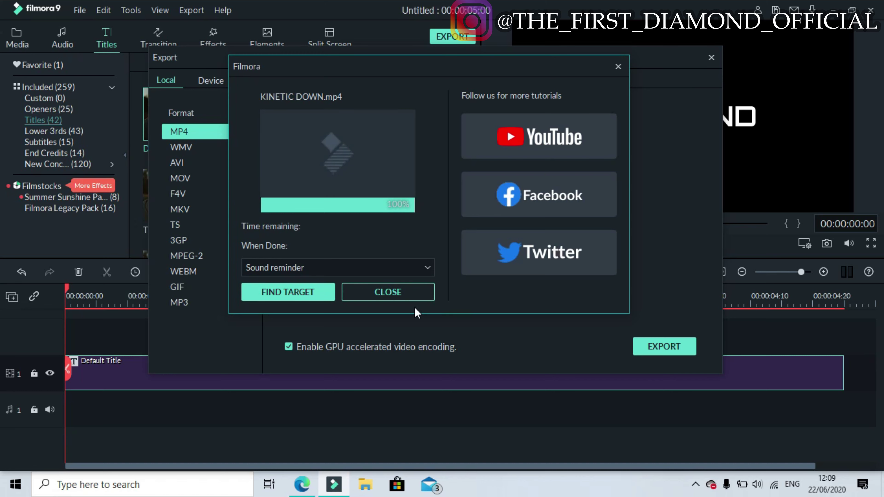
click(388, 292)
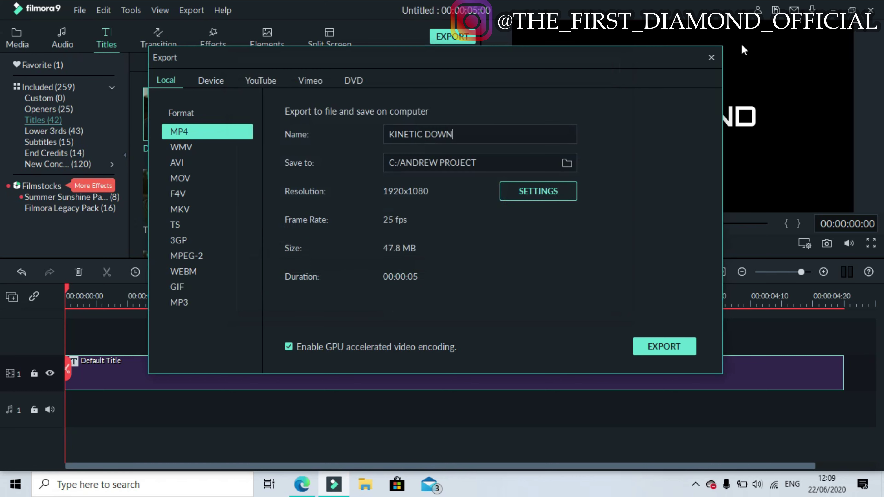
Close the export settings and delete the DIAMOND title clip from the timeline.
click(711, 58)
drag(121, 315, 245, 432)
key(Delete)
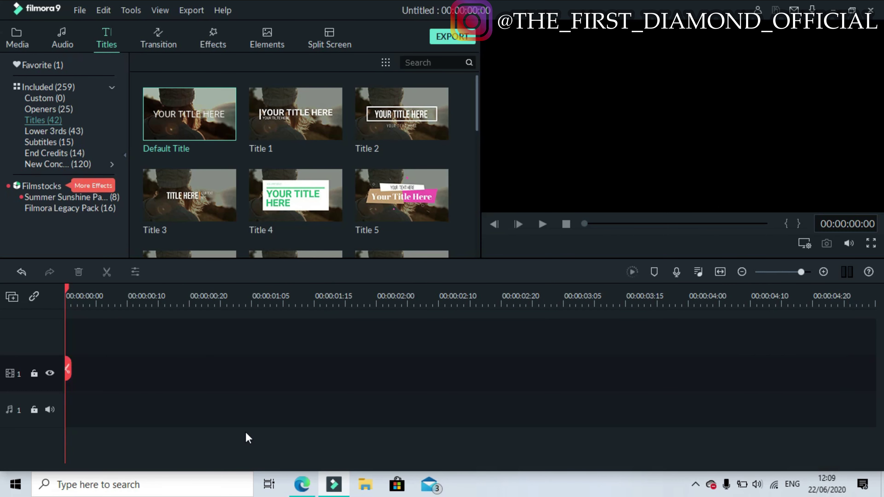
Create a new project with the 16:9 (Widescreen) aspect ratio.
click(81, 11)
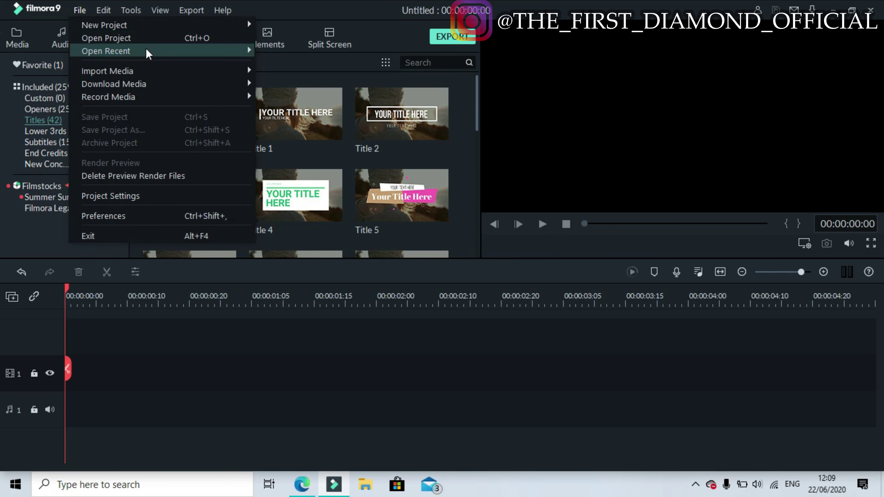
mouse_move(147, 25)
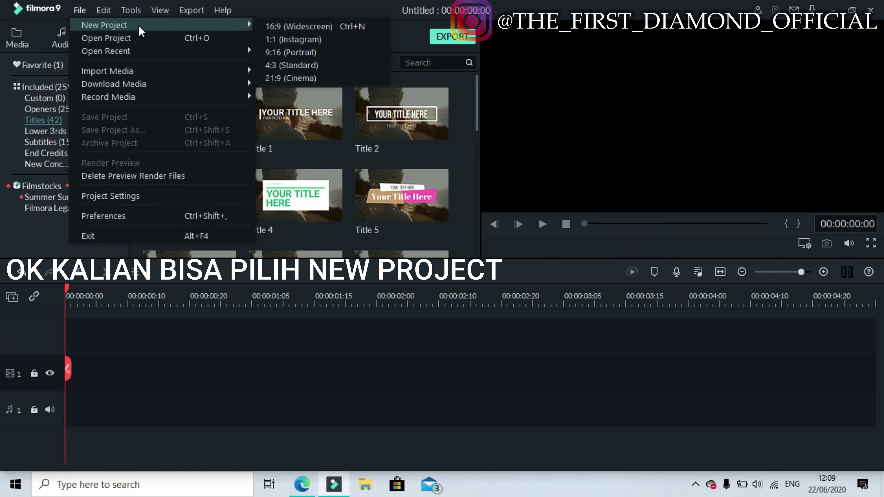
click(310, 25)
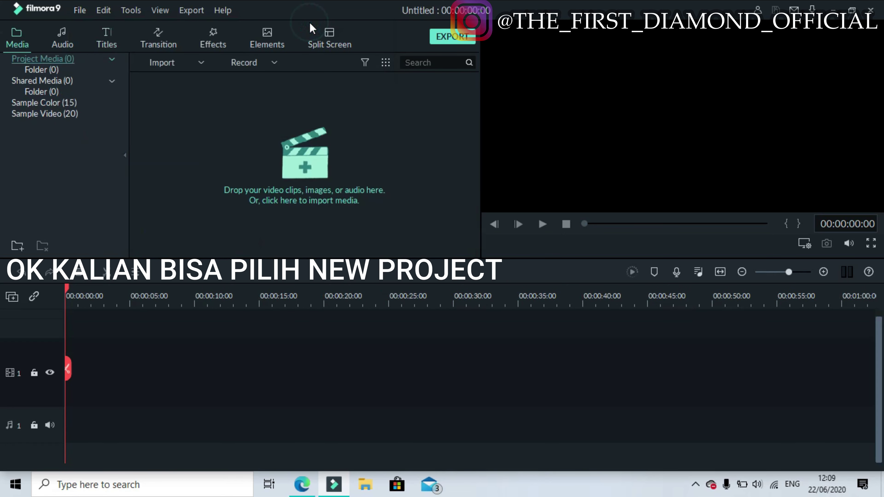
Import the KINETIC DOWN and KINETIC UP videos from the ANDREW PROJECT folder into the project media.
click(343, 154)
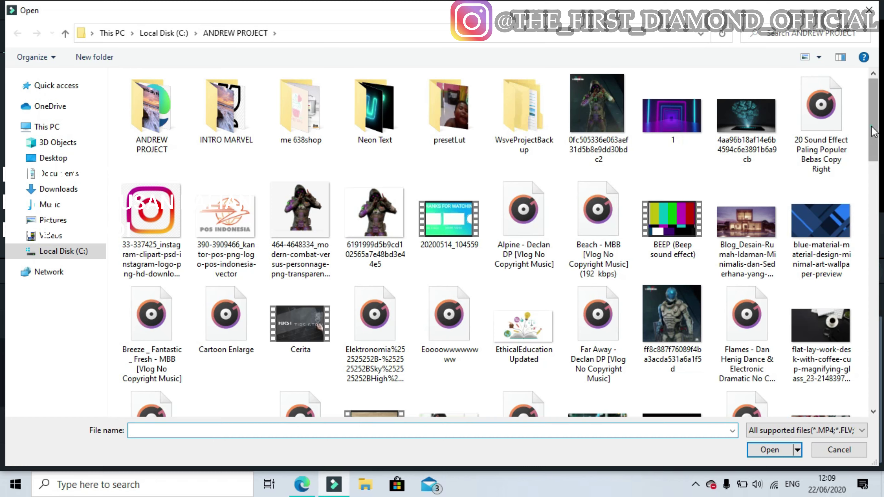
scroll(873, 131, down, 6)
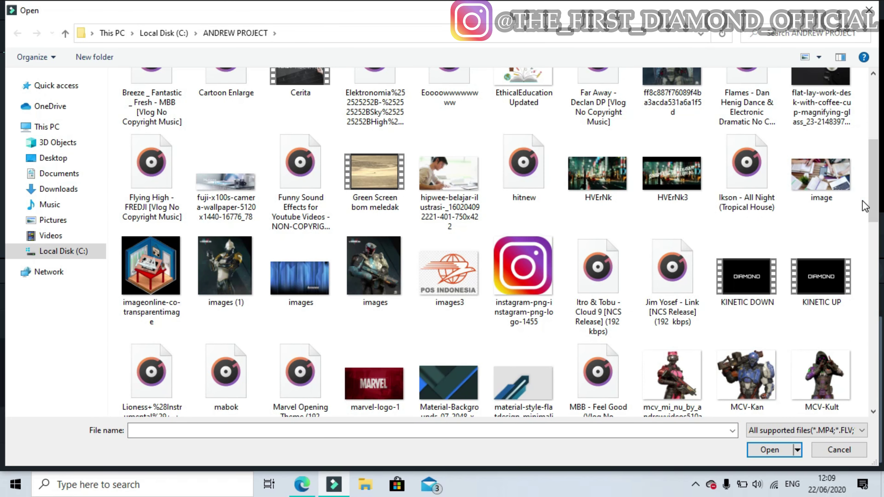
scroll(866, 198, down, 2)
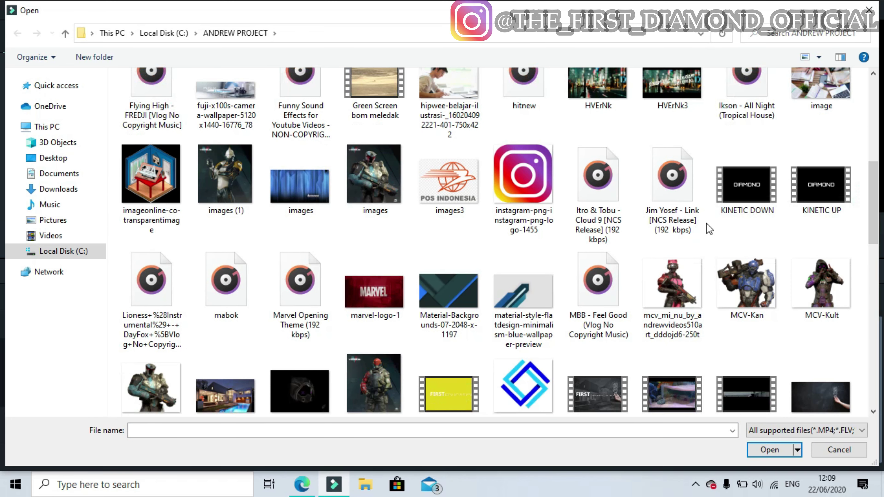
drag(721, 220, 853, 190)
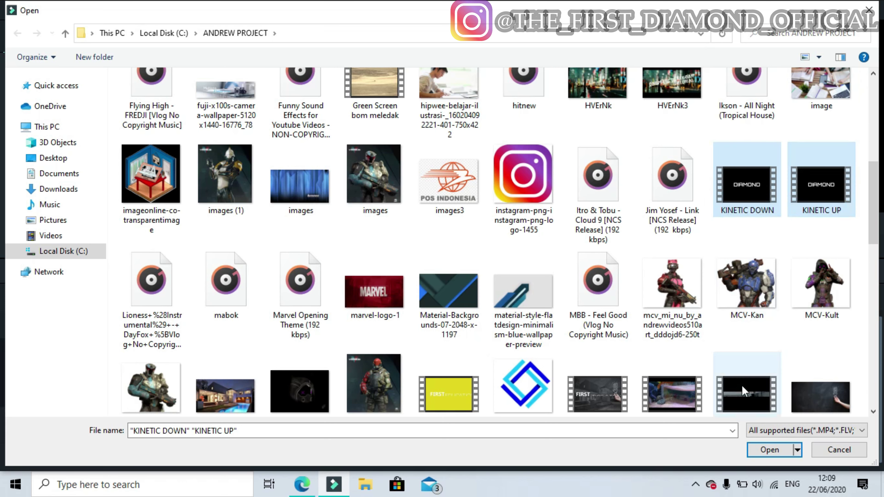
click(769, 450)
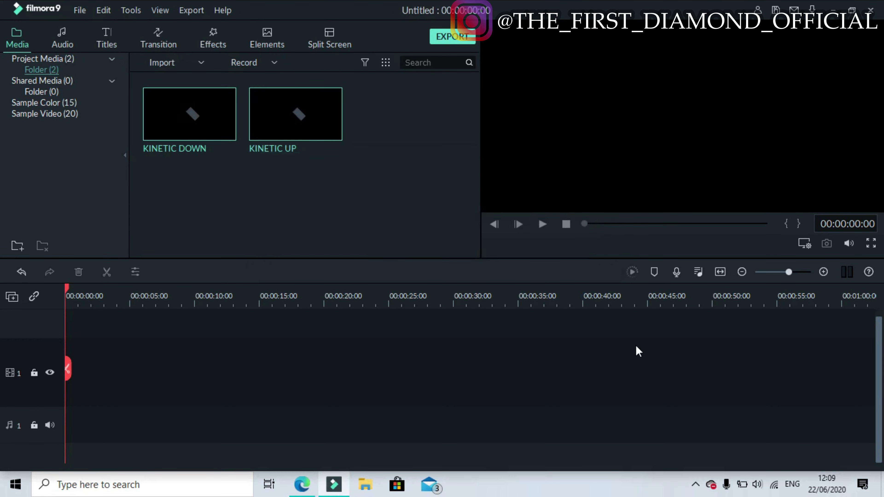
Add more video tracks to the timeline, up to video track 8.
mouse_move(338, 129)
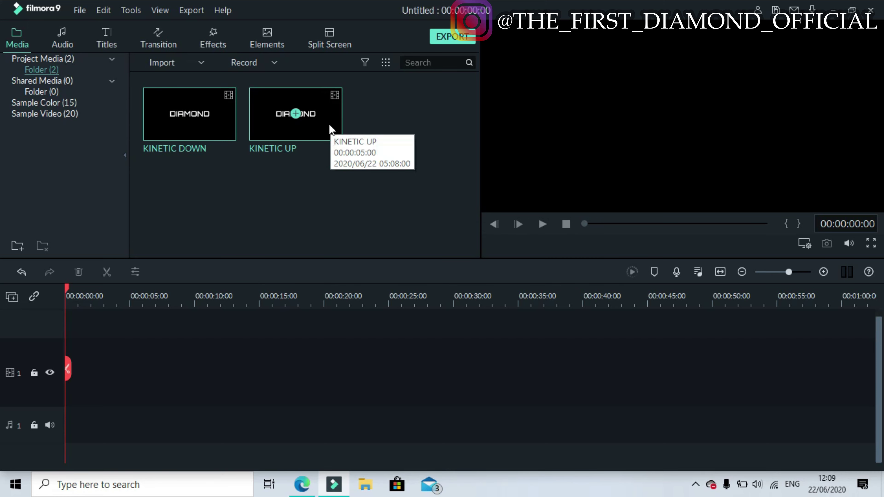
right_click(41, 355)
click(66, 363)
right_click(44, 330)
click(66, 338)
right_click(49, 328)
click(66, 335)
right_click(52, 324)
click(60, 332)
click(59, 337)
Set the timeline track height to Small.
right_click(53, 321)
mouse_move(115, 394)
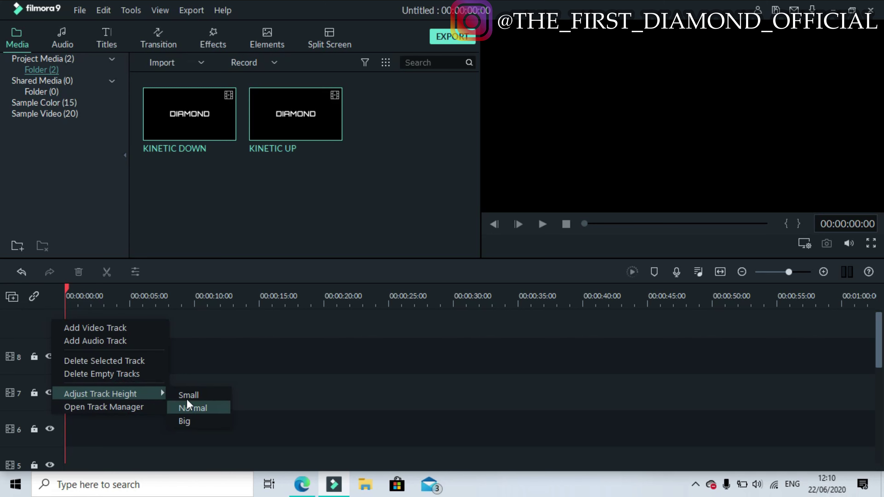
click(187, 397)
drag(879, 339, 877, 365)
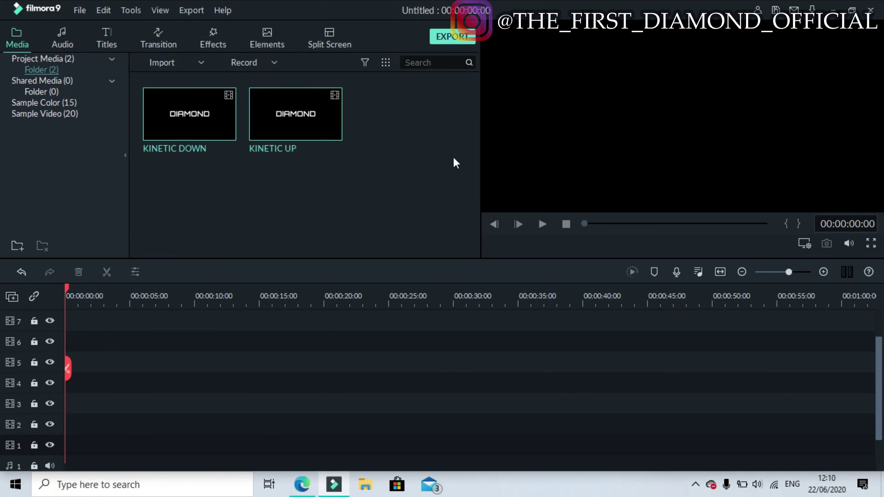
drag(321, 129, 334, 216)
double_click(333, 216)
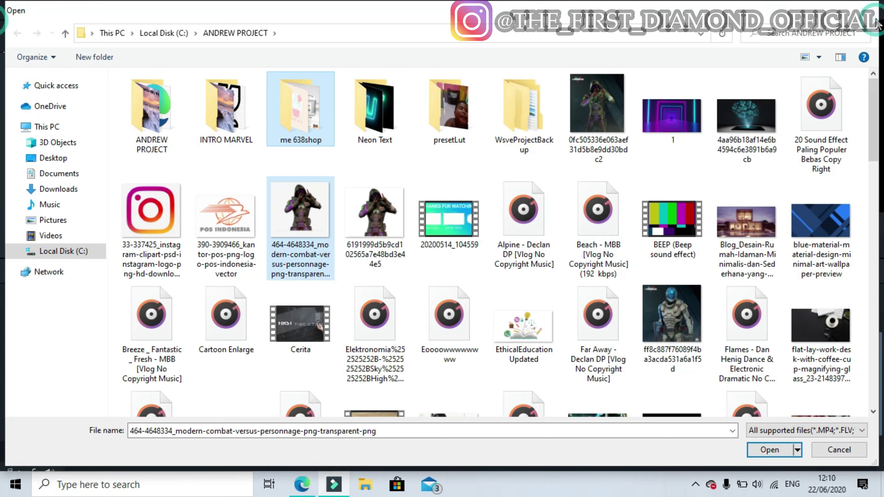
click(877, 23)
Place the KINETIC UP video at the start of video track 1 and zoom the timeline to fit it.
scroll(879, 350, down, 1)
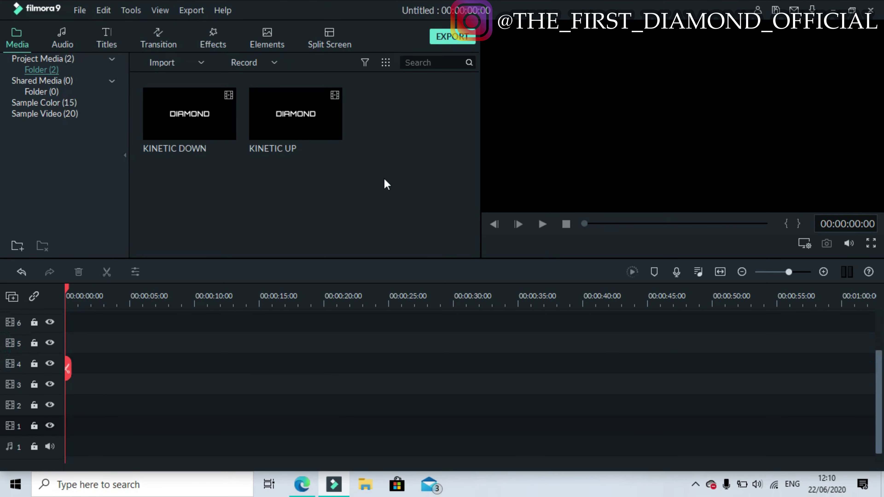
drag(299, 123, 66, 438)
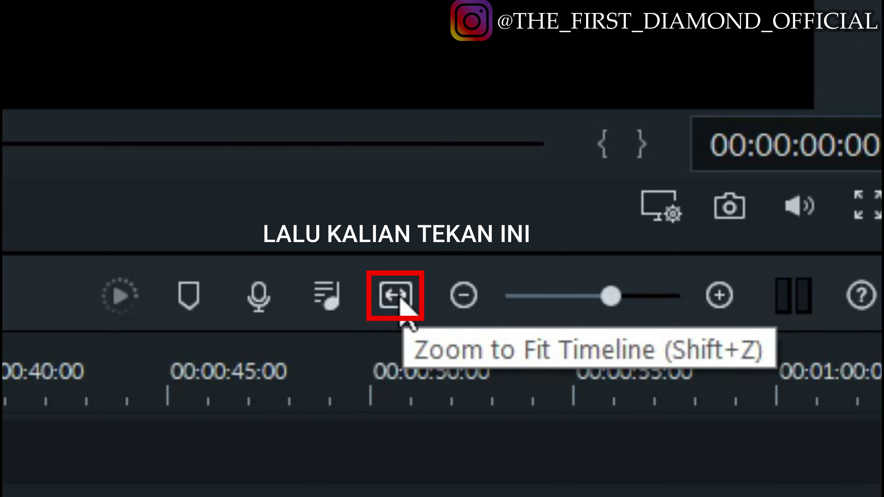
click(400, 299)
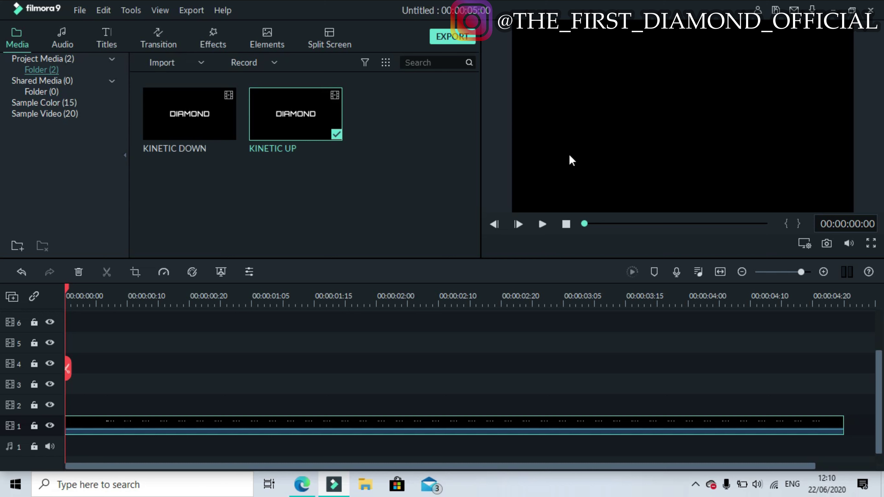
Play the opening of the KINETIC UP clip to check its animation, and return the playhead to the start.
click(542, 224)
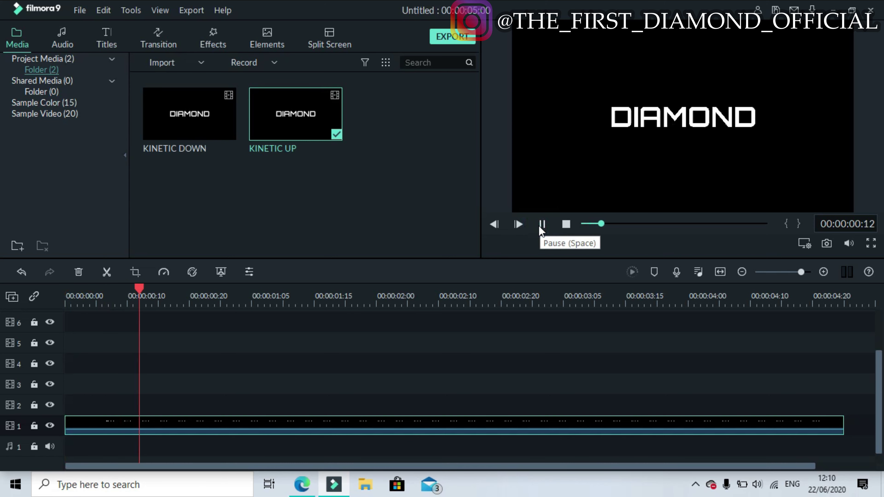
click(542, 225)
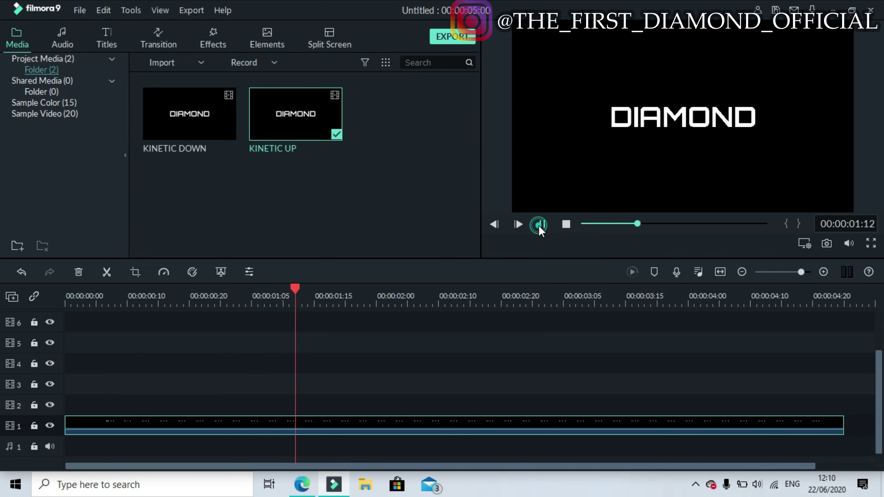
click(78, 295)
drag(76, 294, 8, 292)
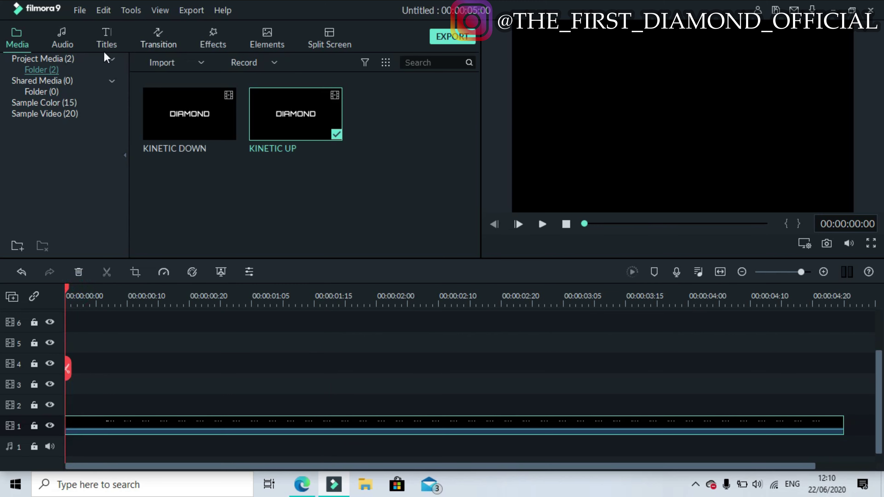
Apply the Crop effect from the Utility effects to the KINETIC UP clip on video track 1.
click(208, 41)
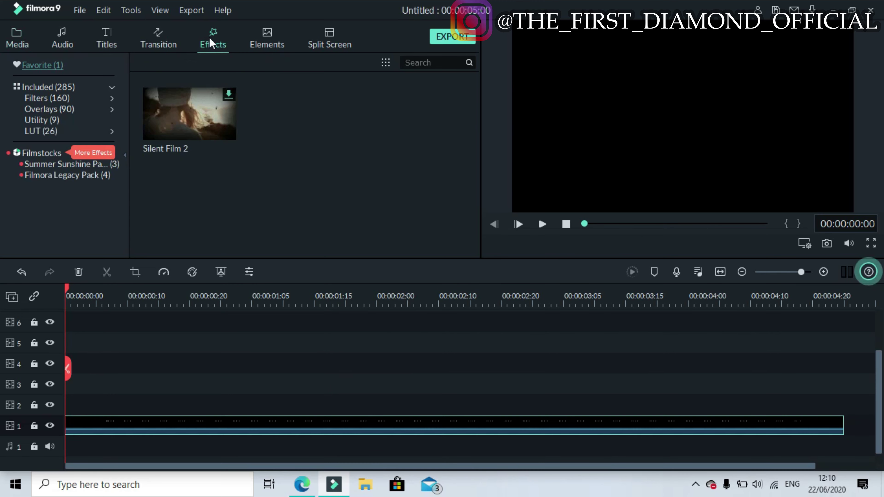
click(55, 124)
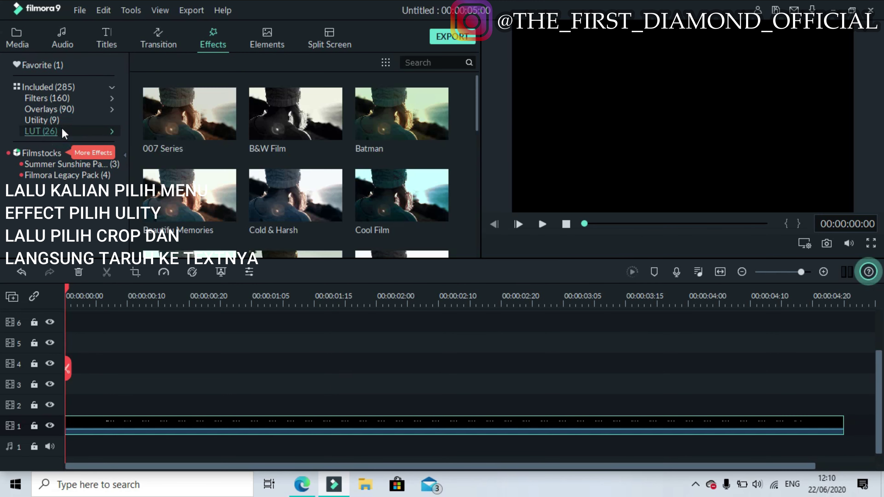
mouse_move(477, 126)
mouse_down()
mouse_move(470, 205)
mouse_move(470, 132)
mouse_up()
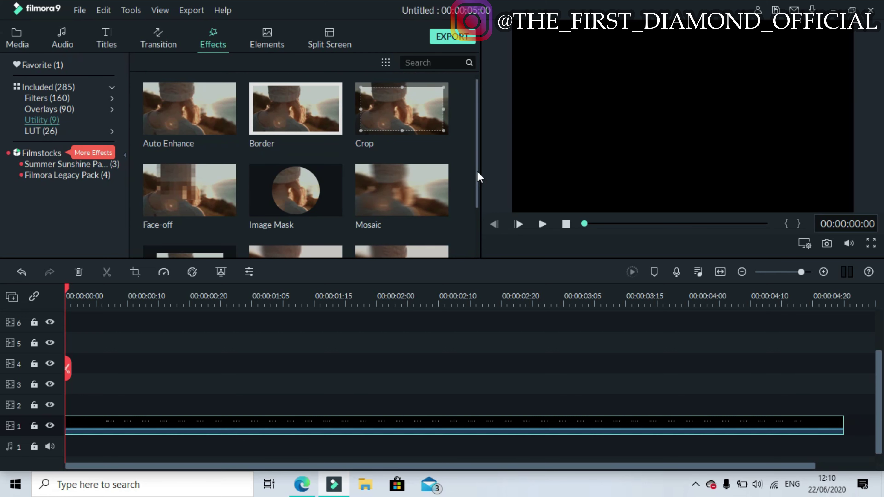
scroll(476, 182, up, 1)
drag(423, 122, 288, 419)
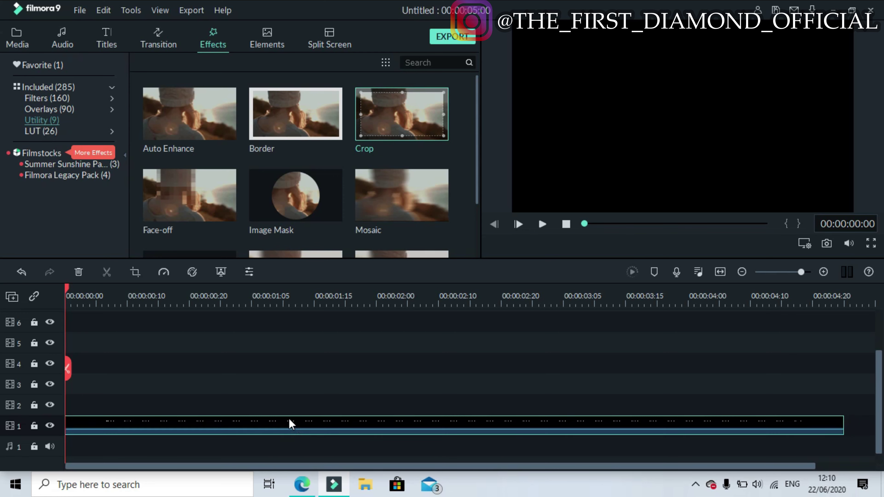
Pause the clip near its middle and set its Crop effect to Left 27, Right 27 and Bottom 50.
click(540, 224)
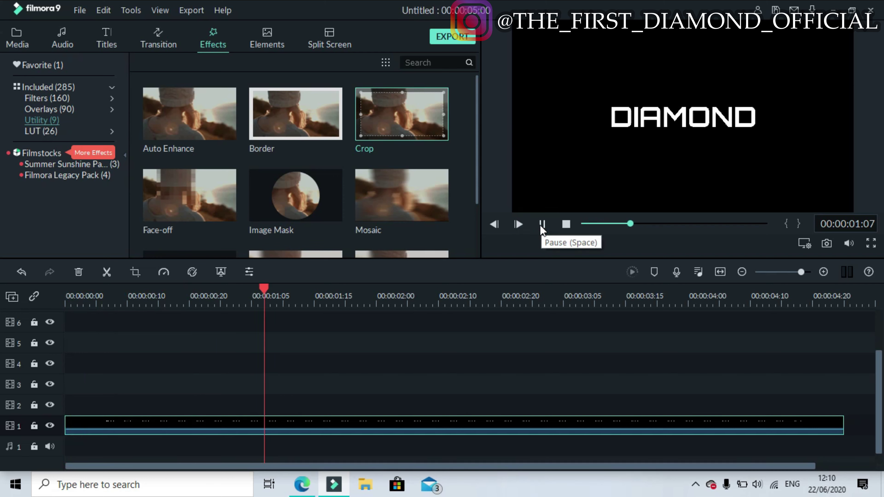
click(541, 225)
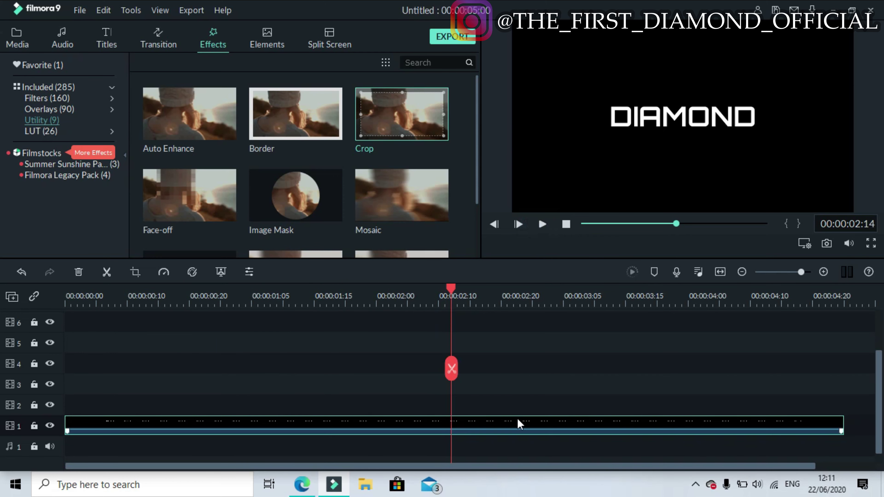
double_click(518, 423)
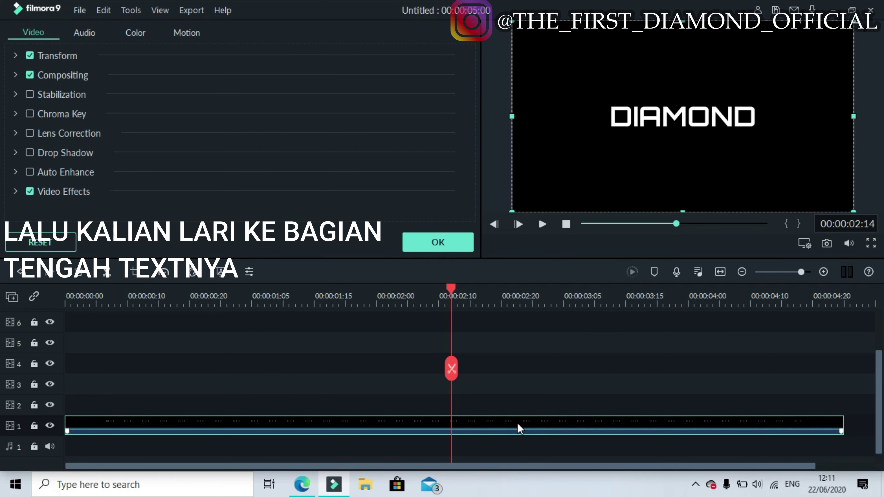
click(15, 191)
drag(472, 111, 473, 167)
drag(152, 86, 202, 86)
drag(154, 106, 204, 105)
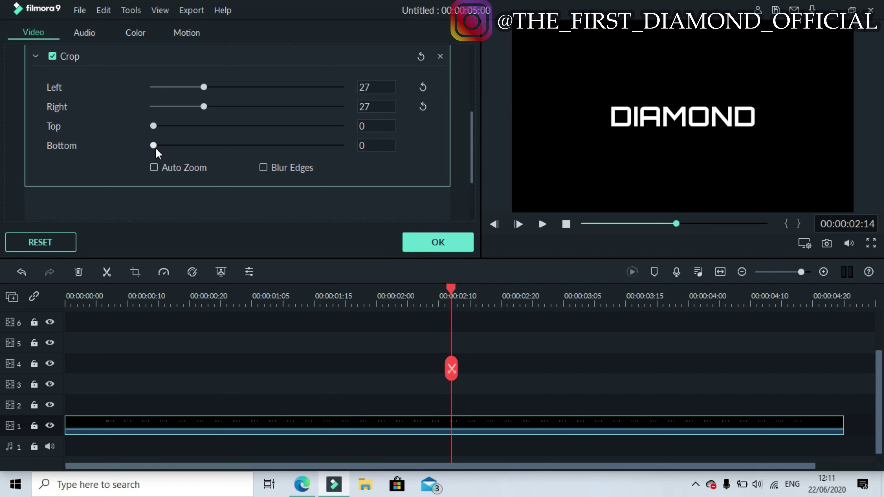
drag(165, 149, 246, 148)
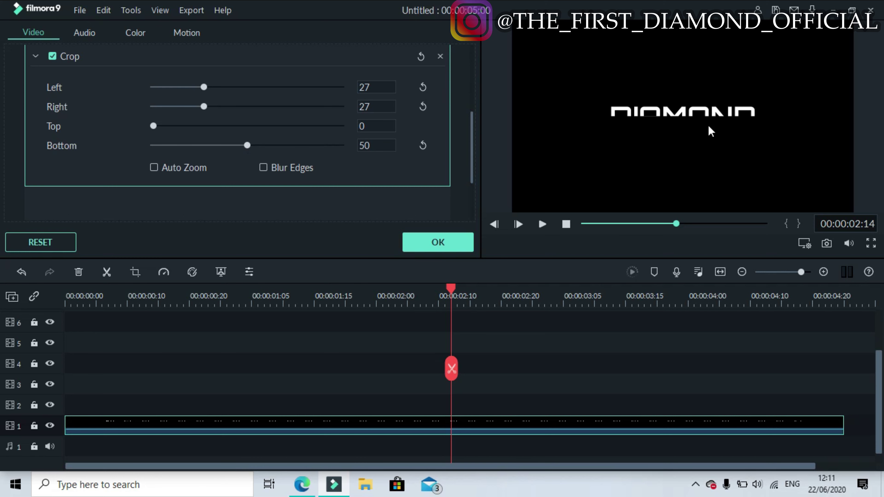
click(737, 109)
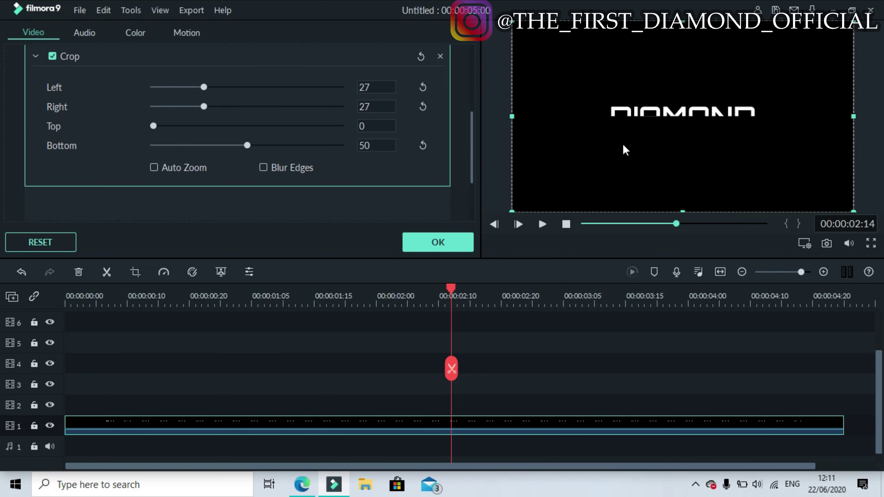
click(459, 241)
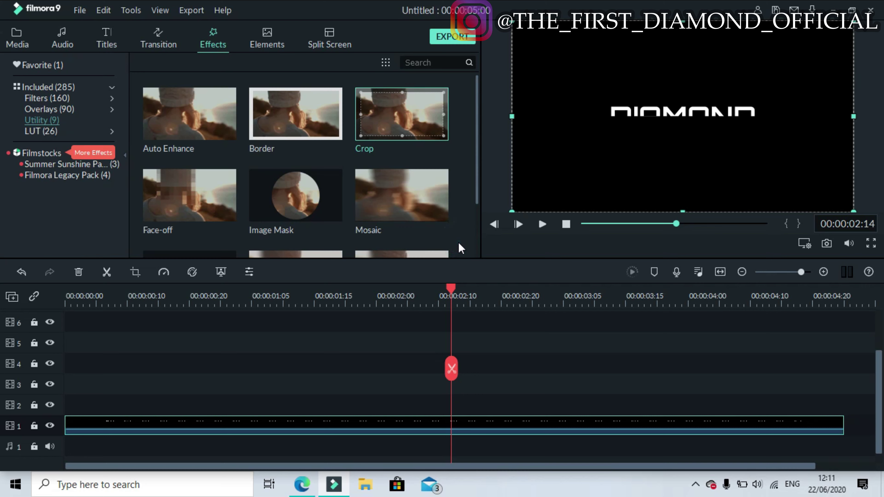
Copy the cropped KINETIC UP clip and paste it onto video track 2, starting 3 frames in at 00:00:00:03.
right_click(350, 423)
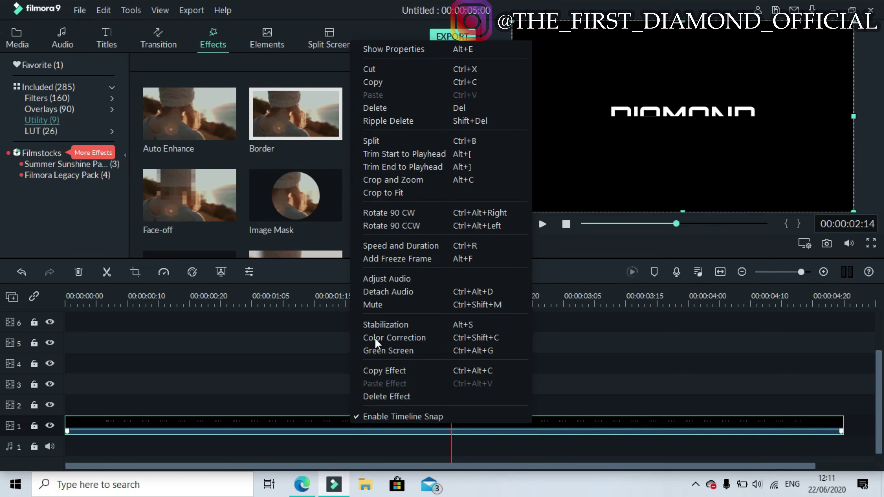
click(463, 84)
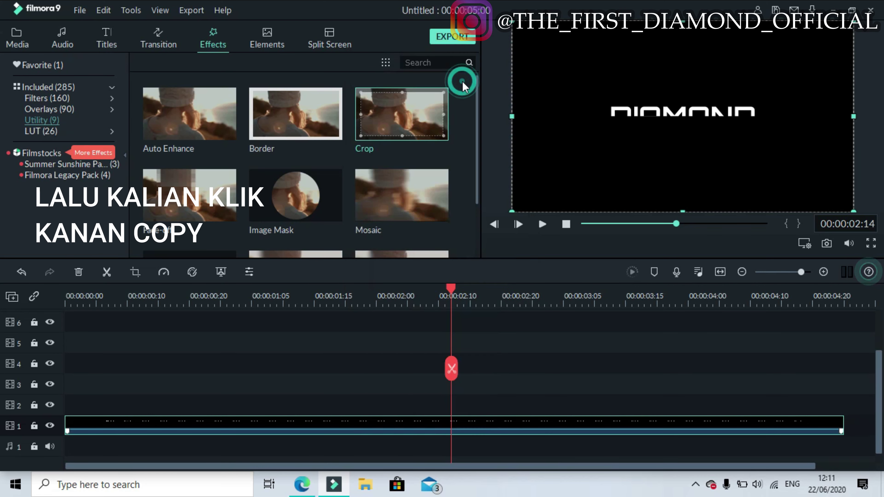
click(62, 404)
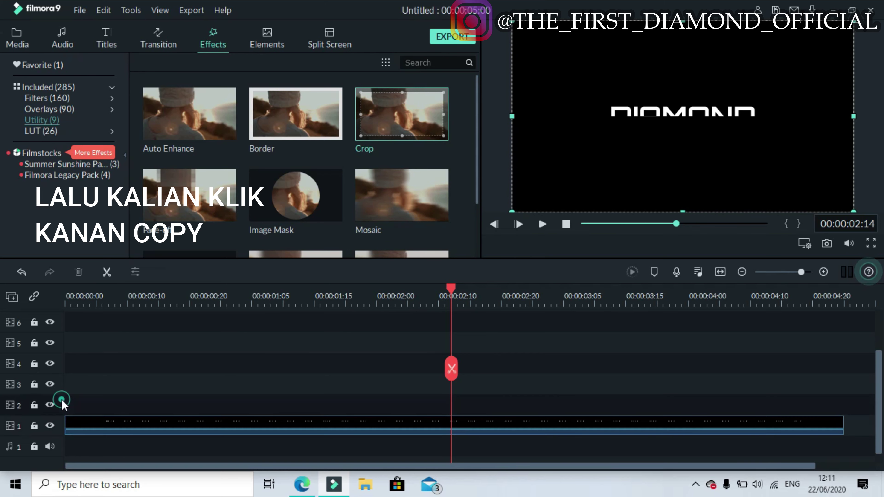
click(69, 295)
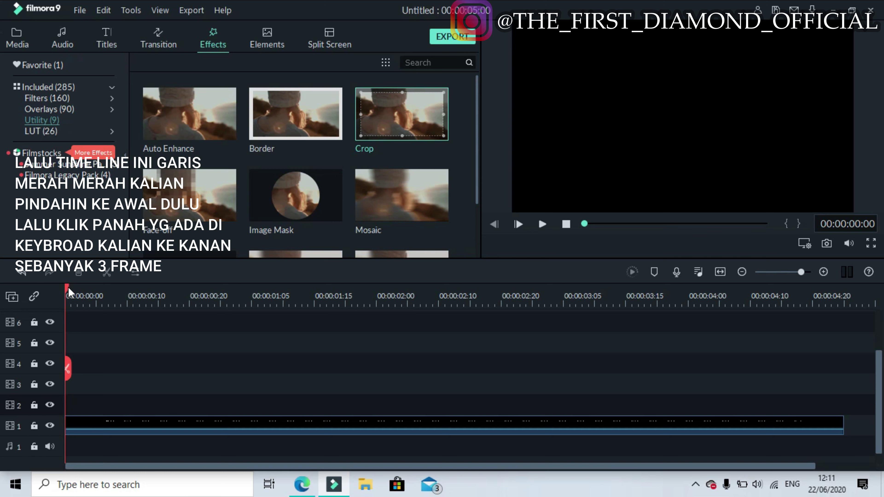
key(Right)
key(Right)
key(Right)
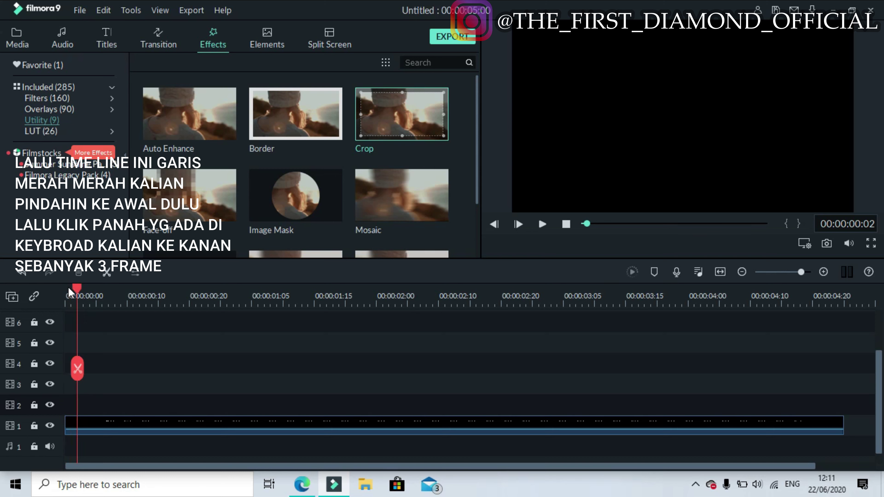
right_click(116, 404)
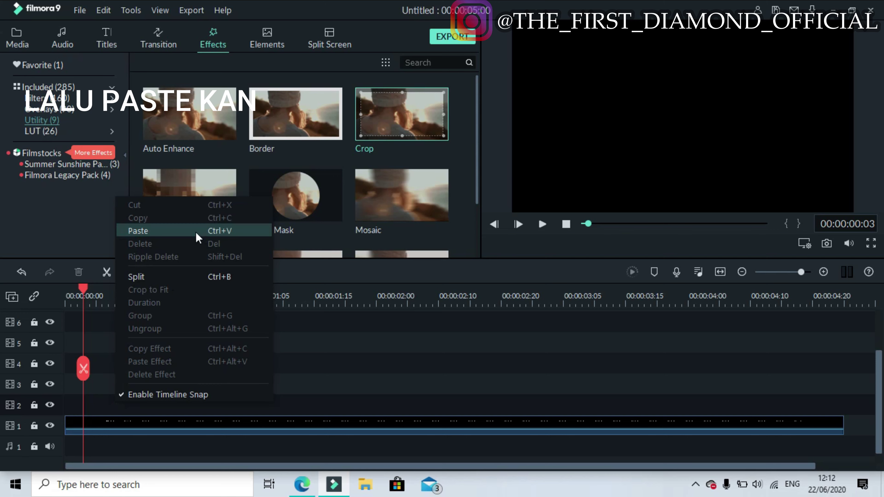
click(196, 232)
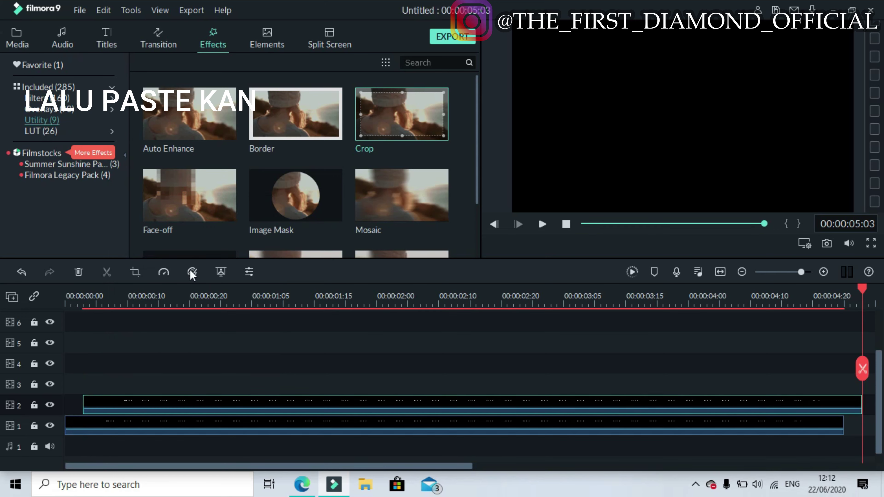
Set the Bottom value of the Crop effect on the video track 2 copy to 51.
click(184, 294)
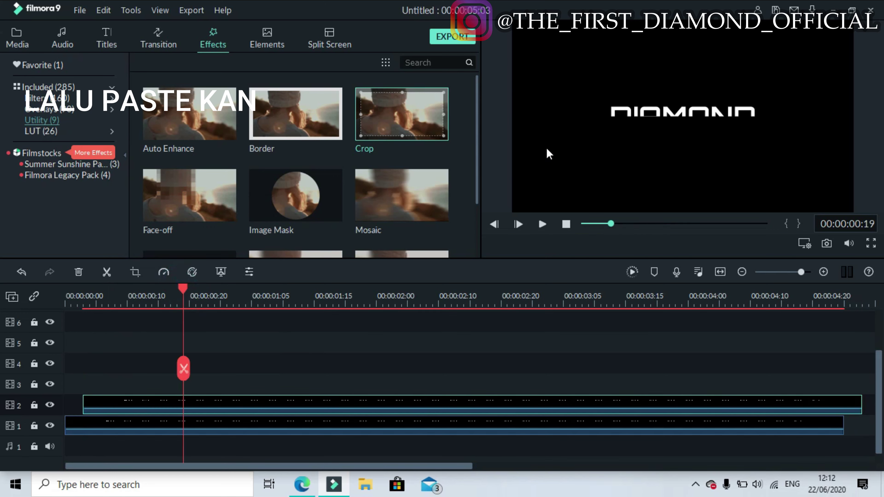
click(438, 294)
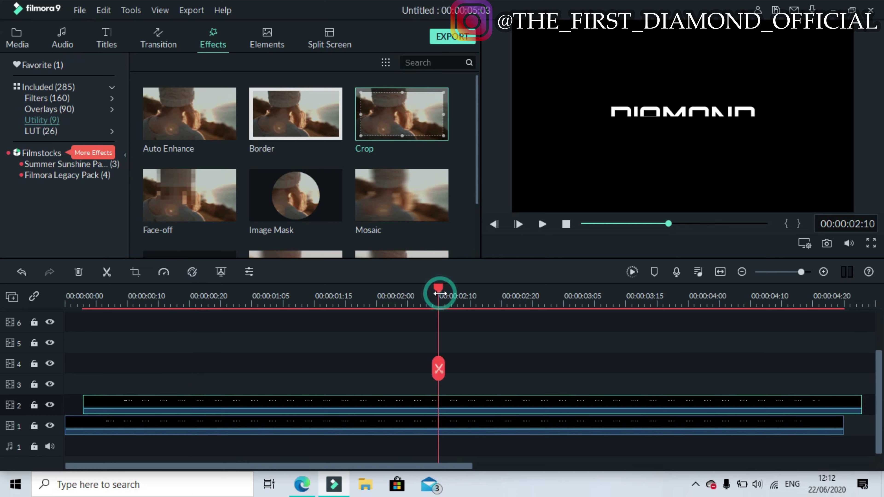
click(488, 294)
click(439, 296)
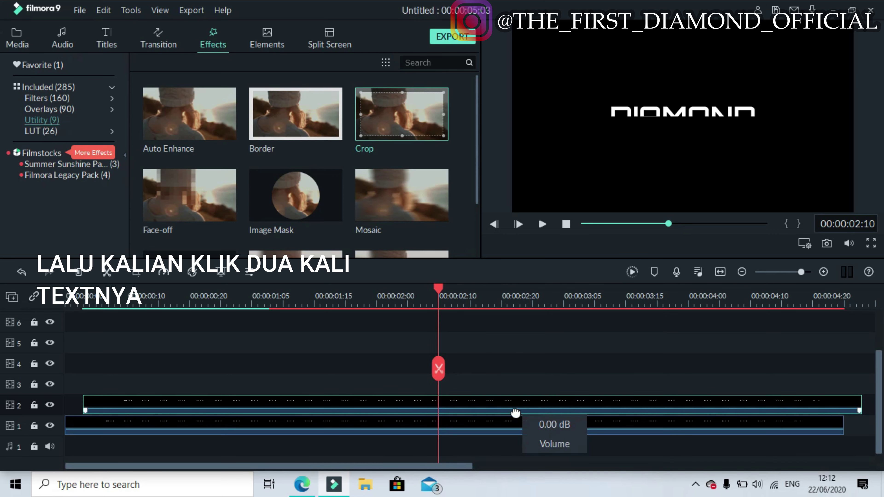
double_click(515, 422)
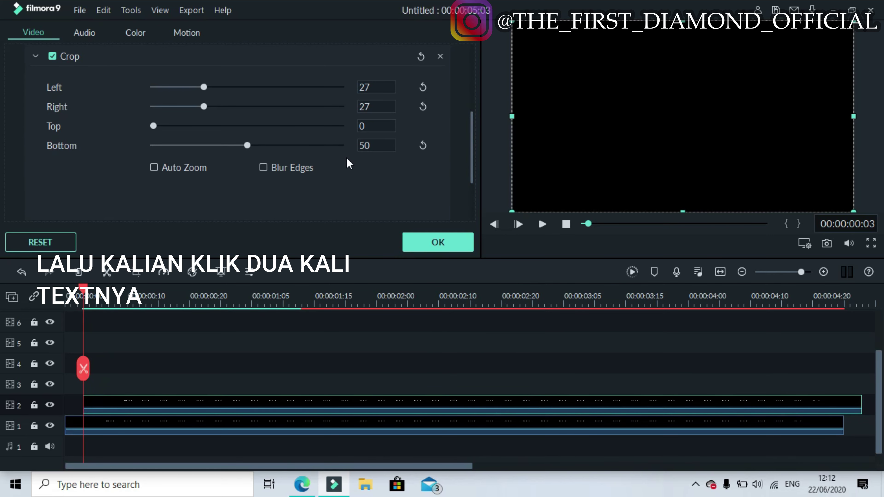
double_click(366, 147)
key(BackSpace)
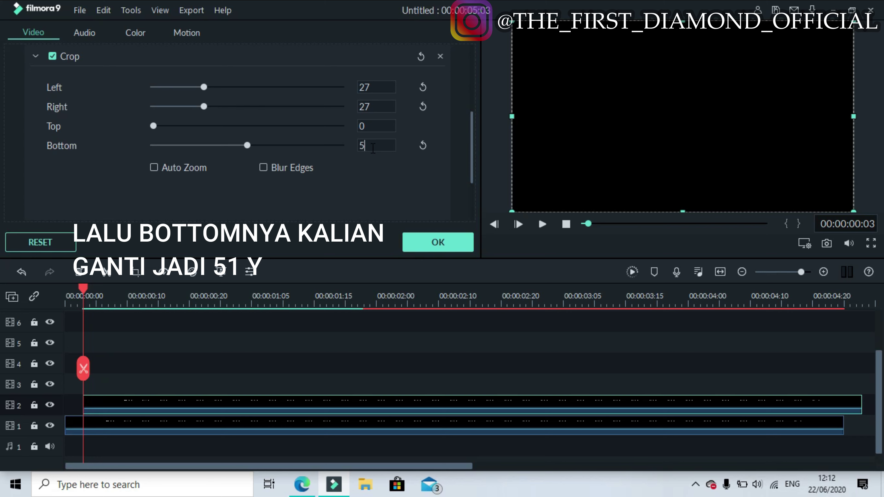
click(447, 237)
Raise the video track 2 copy above the original by setting its Transform position Y to 14, and play the result.
click(457, 296)
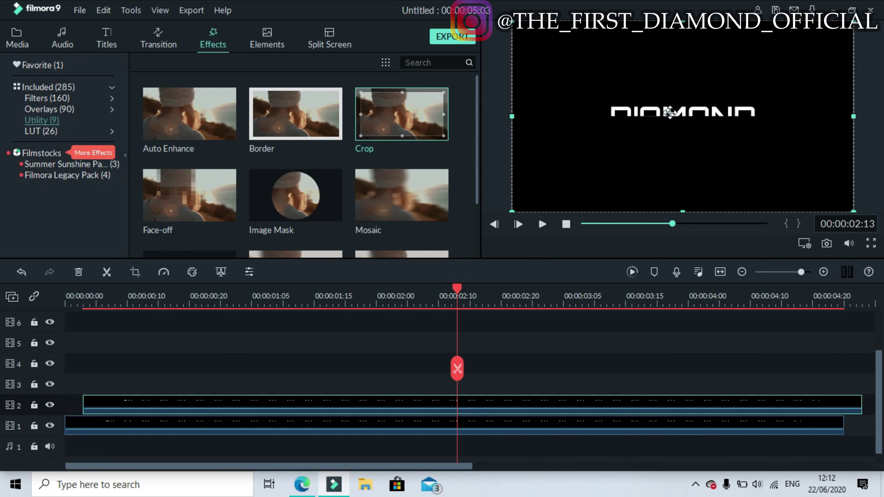
double_click(670, 113)
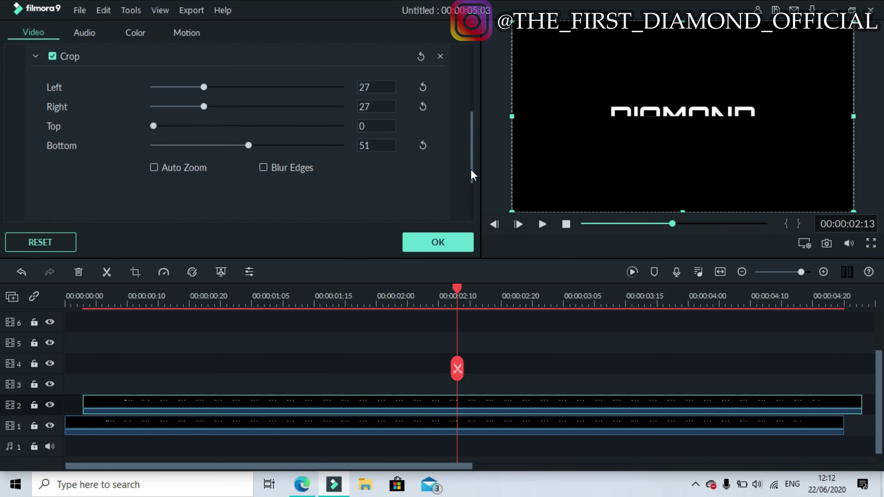
drag(472, 170, 491, 66)
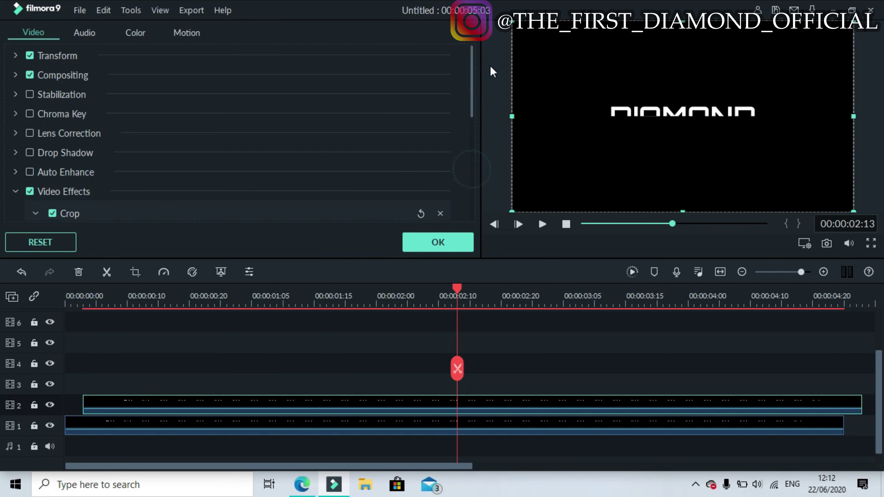
click(16, 56)
drag(248, 143, 254, 146)
drag(446, 237, 450, 235)
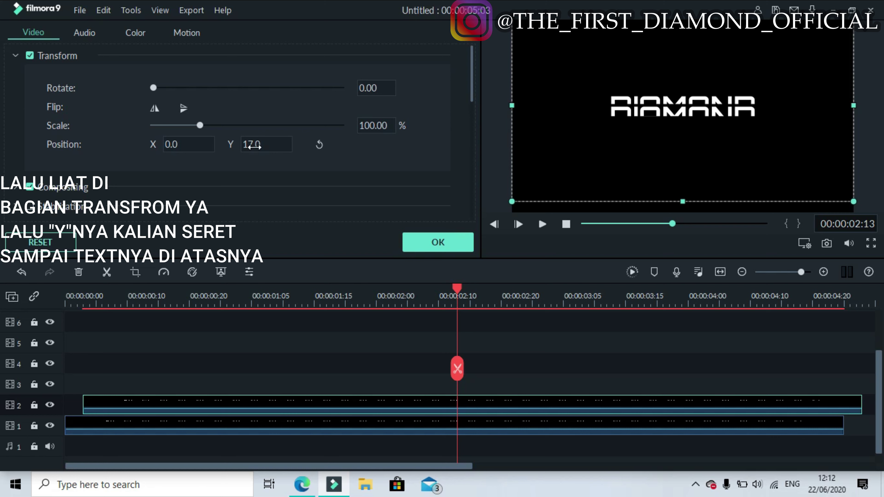
click(256, 145)
click(255, 146)
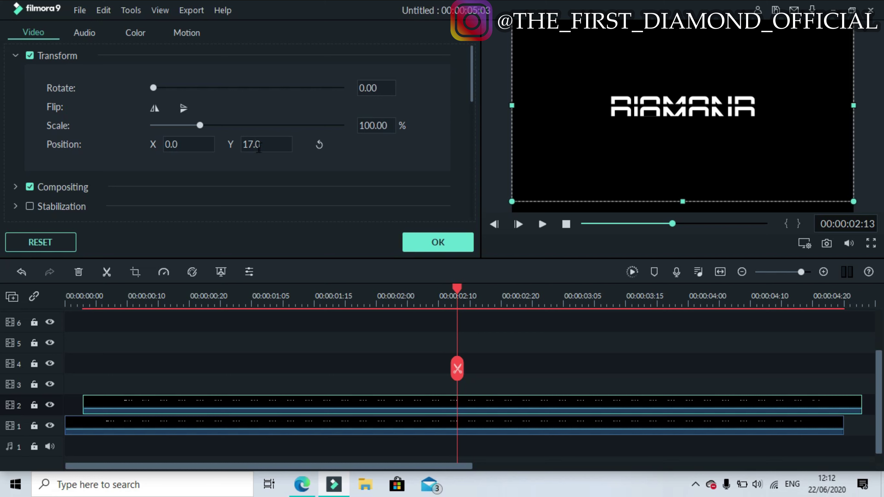
double_click(256, 144)
key(BackSpace)
text(14)
click(435, 241)
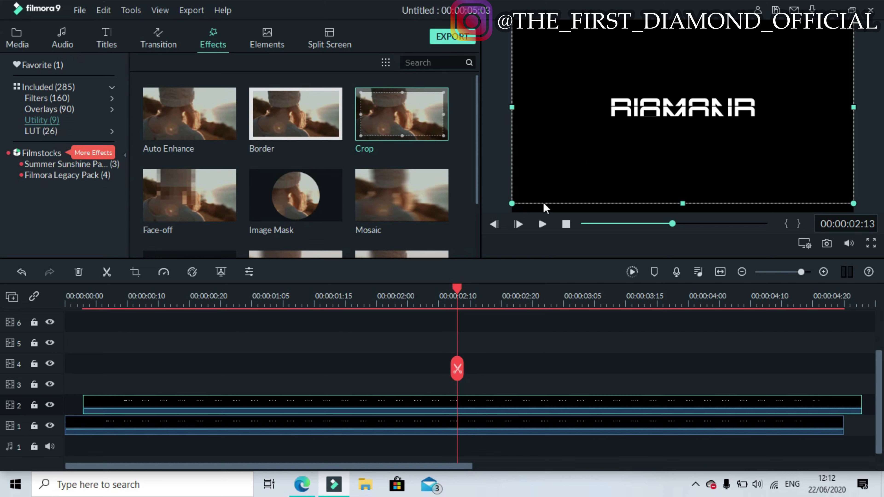
click(542, 225)
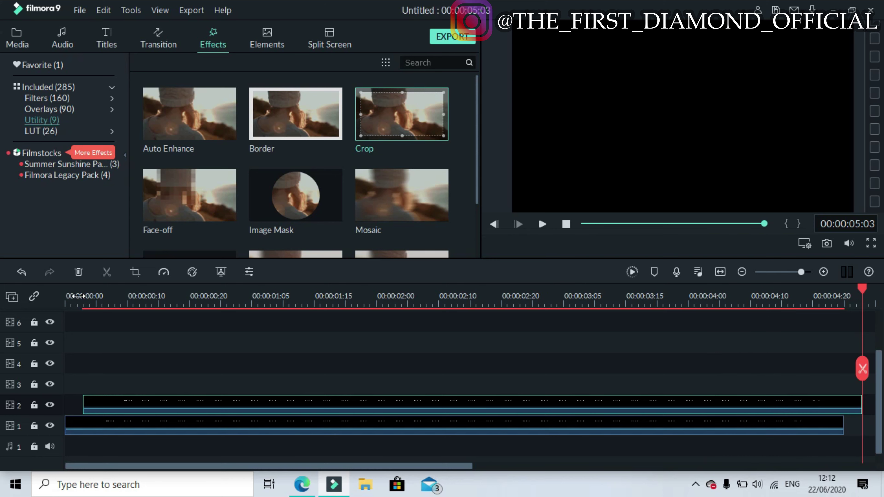
Copy the video track 2 clip and paste it onto video track 3, starting 3 frames after the track 2 clip.
click(77, 296)
click(136, 401)
right_click(144, 398)
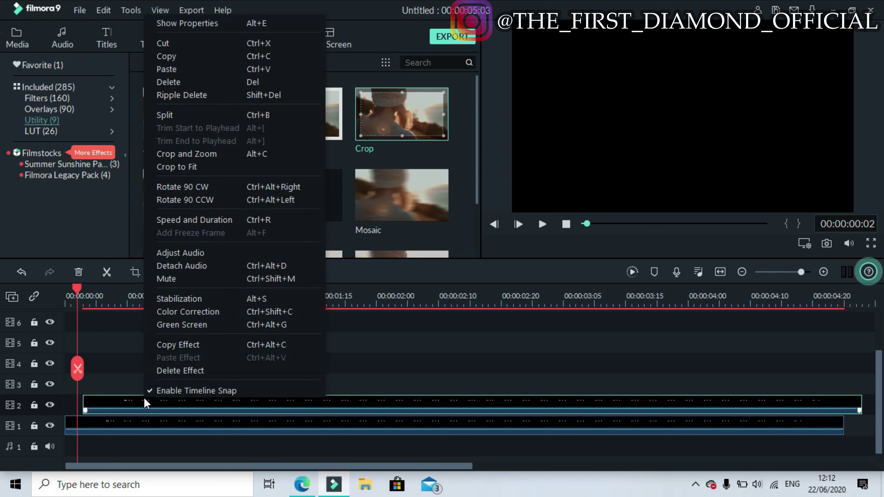
click(223, 57)
click(68, 382)
click(87, 294)
key(Right)
key(Right)
key(Right)
click(61, 381)
right_click(142, 382)
click(188, 190)
Set the video track 3 copy's position Y to 28 and its Crop Bottom to 53.
double_click(463, 386)
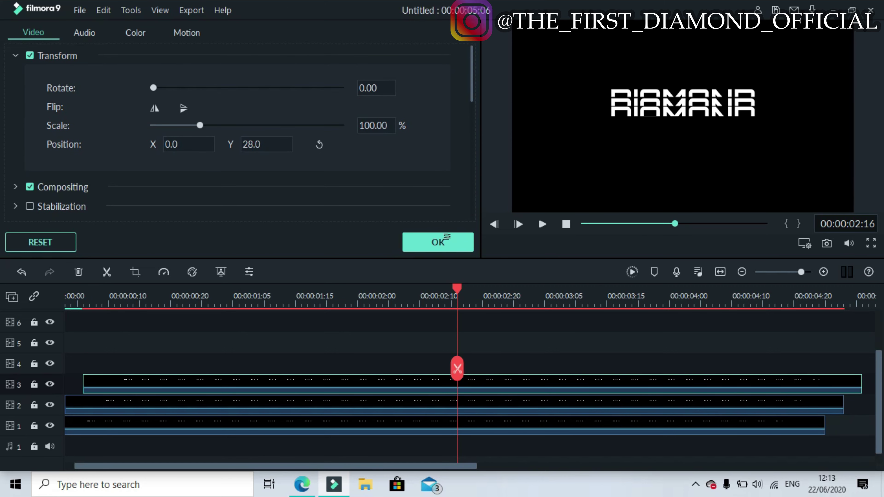
drag(471, 84, 477, 169)
drag(369, 181, 338, 184)
key(BackSpace)
text(53)
click(437, 242)
Adjust the video track 3 copy's Transform position Y to 24.7.
double_click(536, 378)
mouse_move(470, 83)
mouse_down()
mouse_move(469, 167)
mouse_move(469, 83)
mouse_up()
drag(209, 144, 190, 143)
text(24.7)
click(430, 240)
Copy the video track 3 clip and paste it onto video track 4, starting at 00:00:00:09.
drag(244, 466, 234, 466)
drag(102, 294, 121, 293)
right_click(165, 384)
click(257, 41)
click(198, 371)
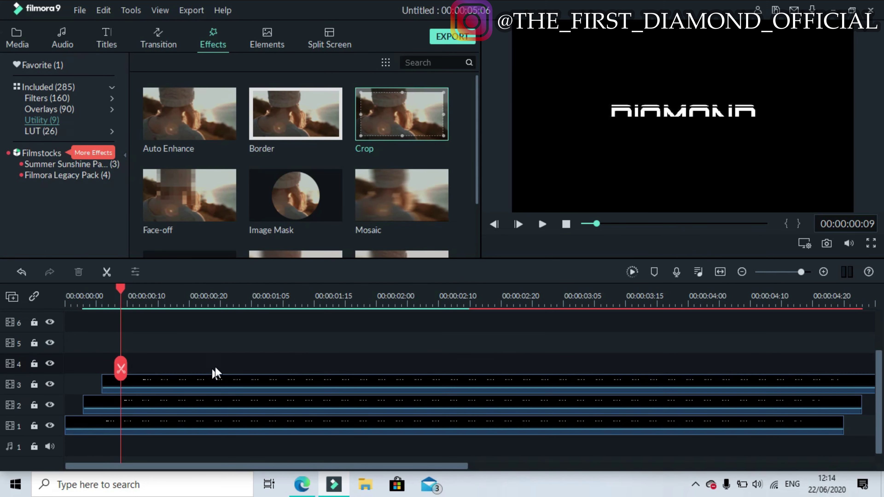
right_click(213, 364)
click(264, 171)
Raise the video track 4 copy above the track 3 layer with its Transform position Y and fine-tune its Crop effect.
double_click(441, 364)
drag(266, 144, 454, 234)
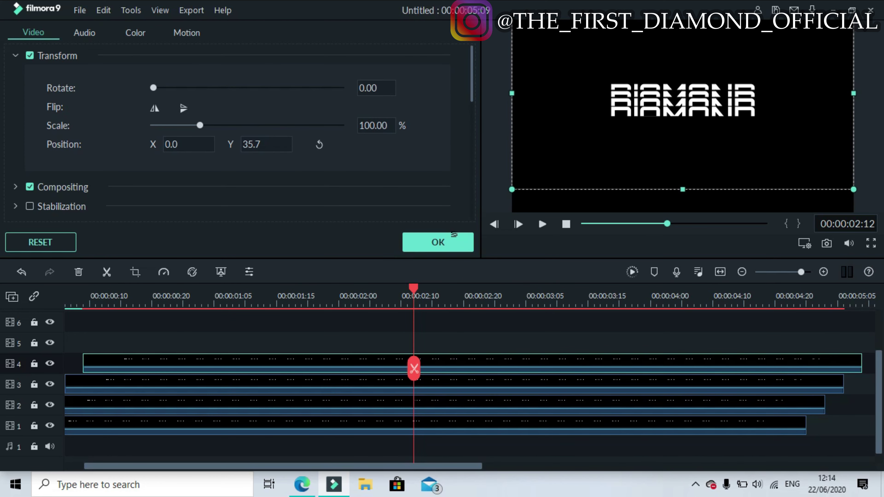
drag(471, 85, 470, 167)
drag(369, 134, 373, 134)
drag(469, 164, 469, 71)
drag(254, 144, 261, 146)
click(456, 244)
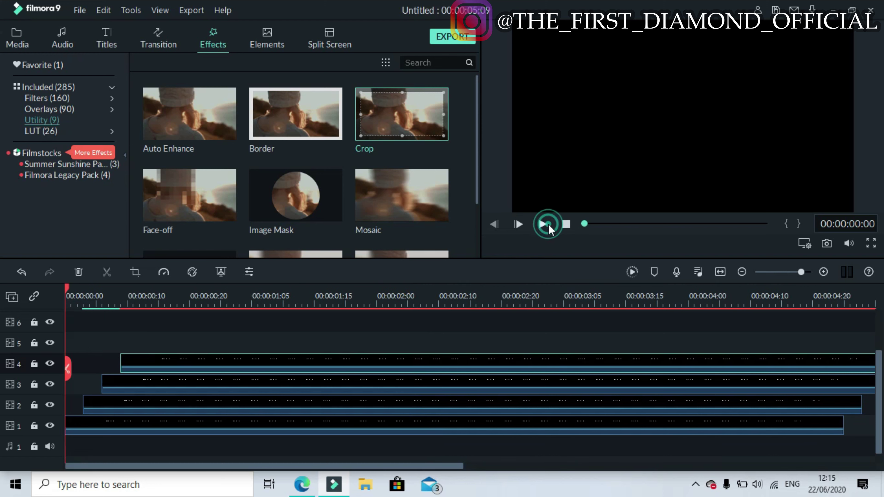
Render the timeline preview and play the four stacked layers through to check the kinetic animation.
click(632, 276)
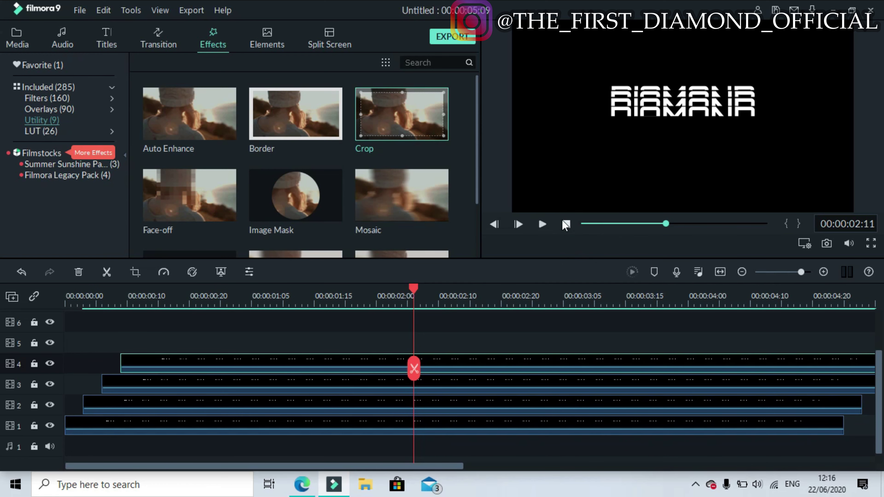
click(564, 225)
click(543, 226)
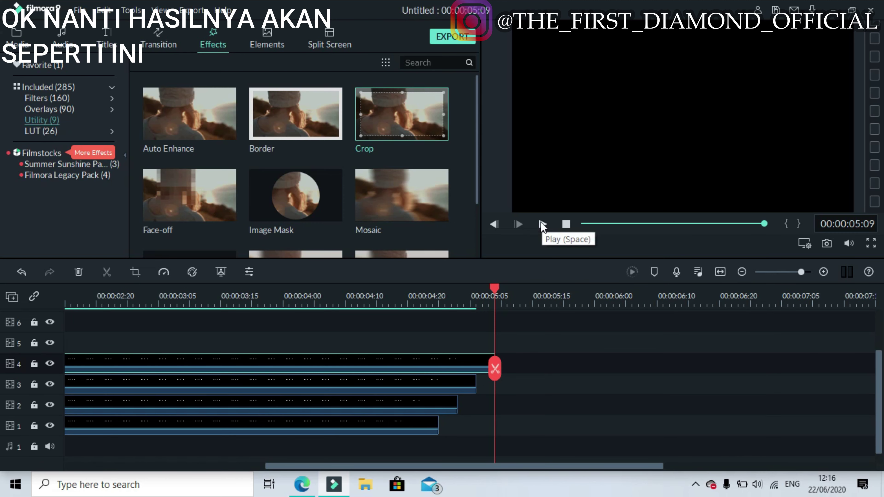
Place the KINETIC DOWN video at the start of video track 5 and return the playhead to the beginning.
drag(570, 470, 300, 451)
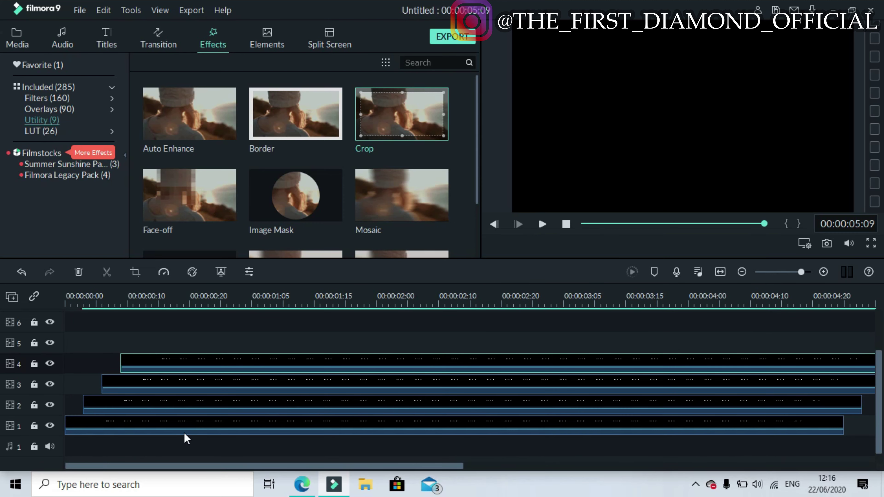
click(30, 43)
click(186, 114)
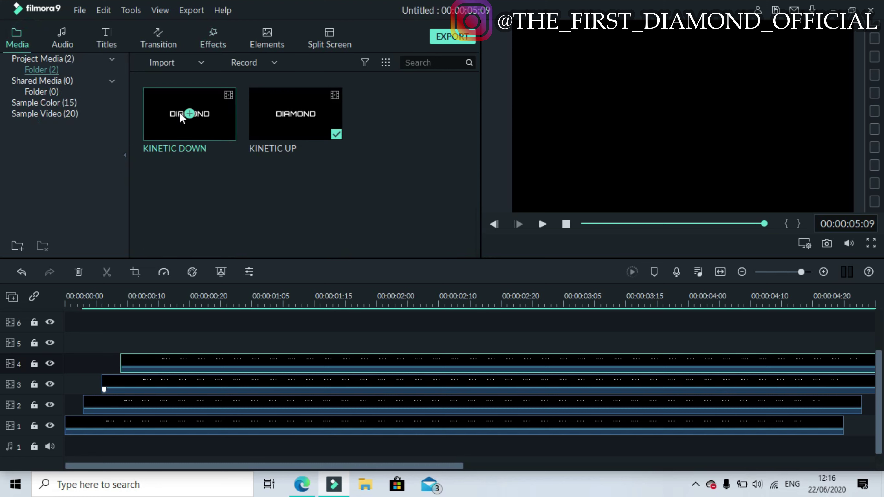
drag(215, 132, 60, 344)
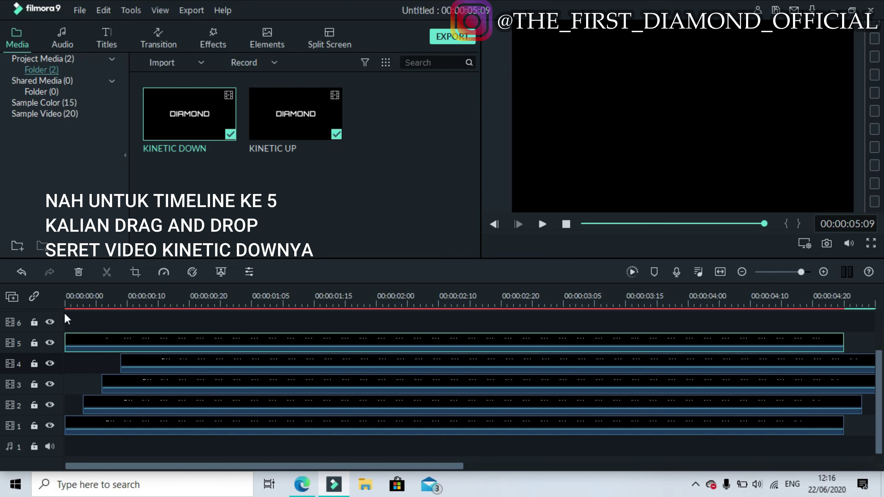
click(66, 297)
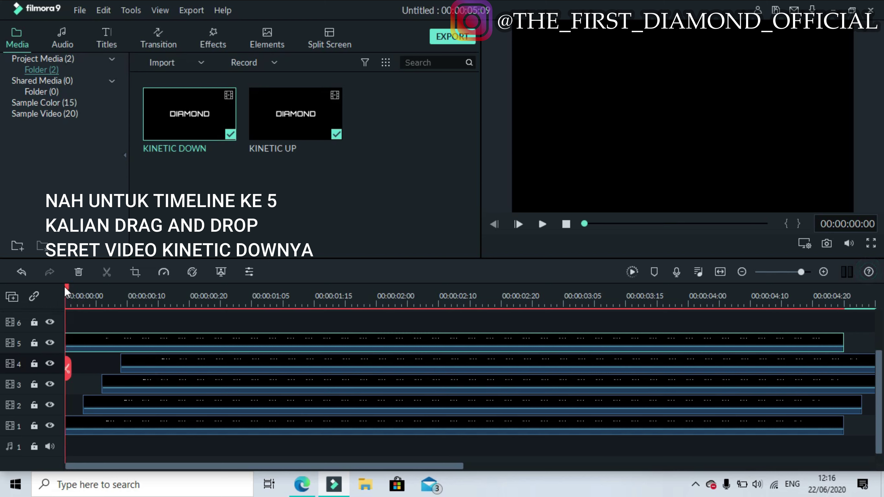
click(138, 335)
double_click(138, 335)
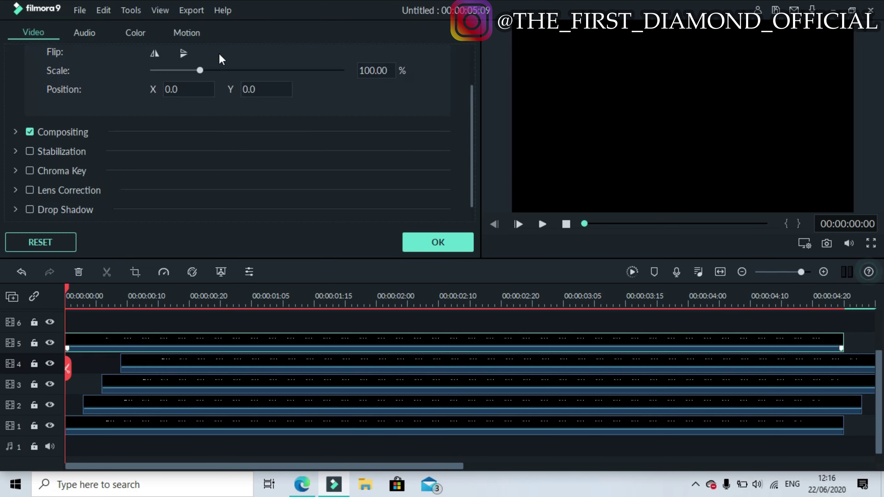
click(444, 241)
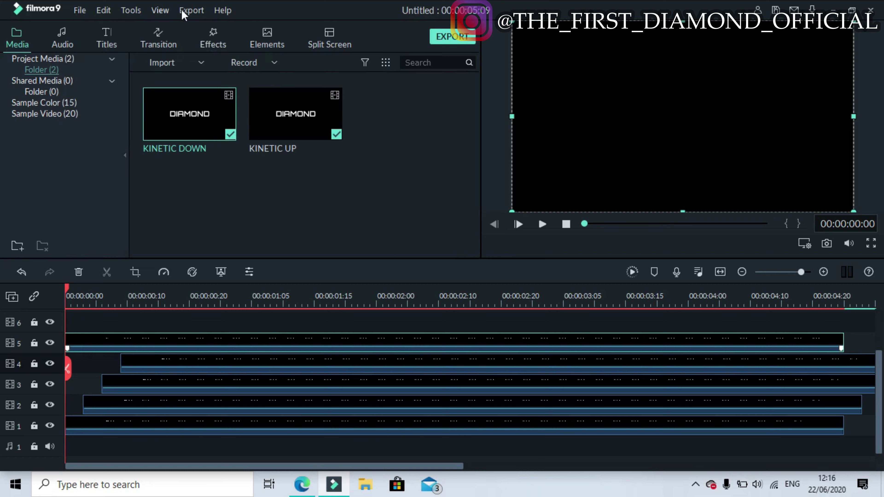
Apply the Utility Crop effect to the KINETIC DOWN clip on video track 5 and open its Crop settings with the playhead at 00:00:02:16.
click(211, 34)
drag(396, 132, 287, 335)
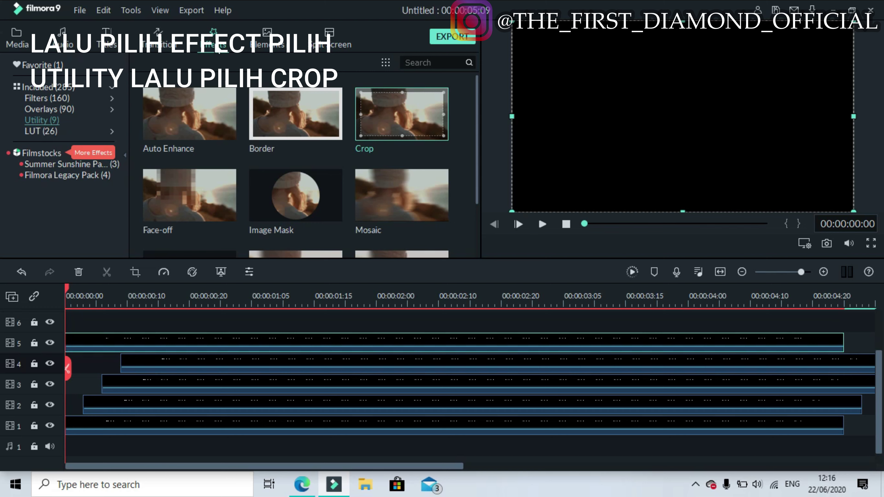
double_click(313, 343)
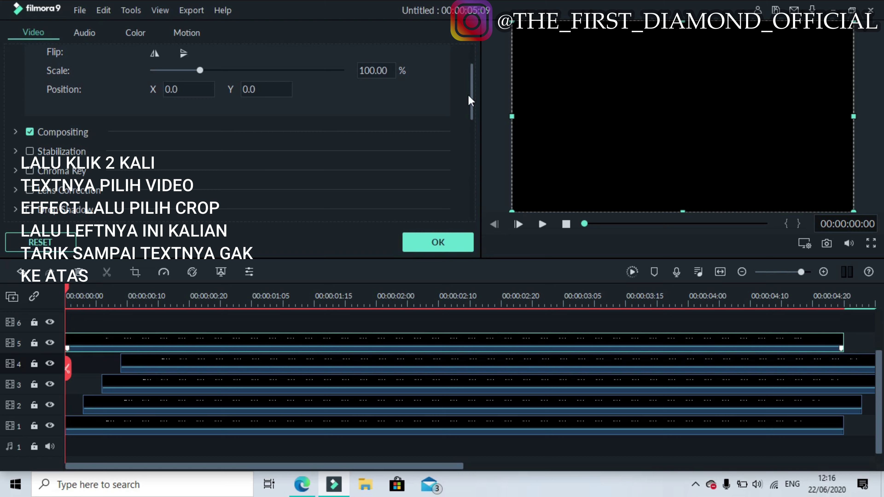
drag(471, 100, 467, 265)
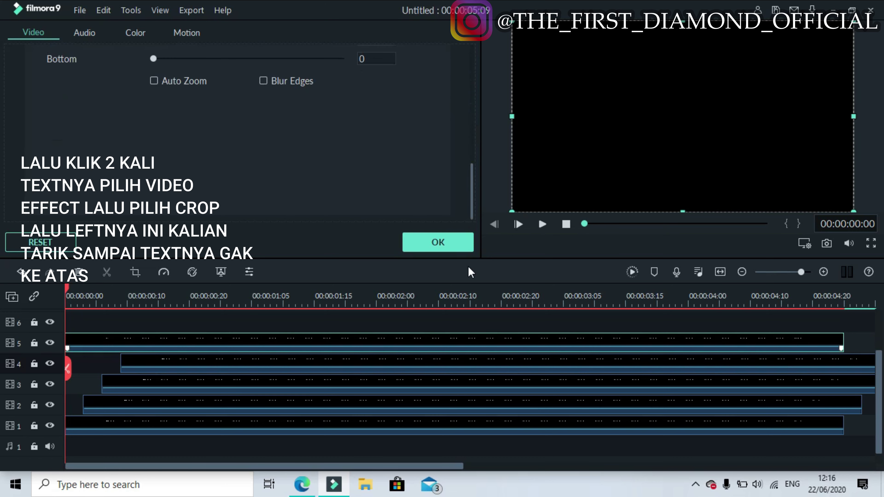
click(479, 288)
drag(472, 194, 473, 154)
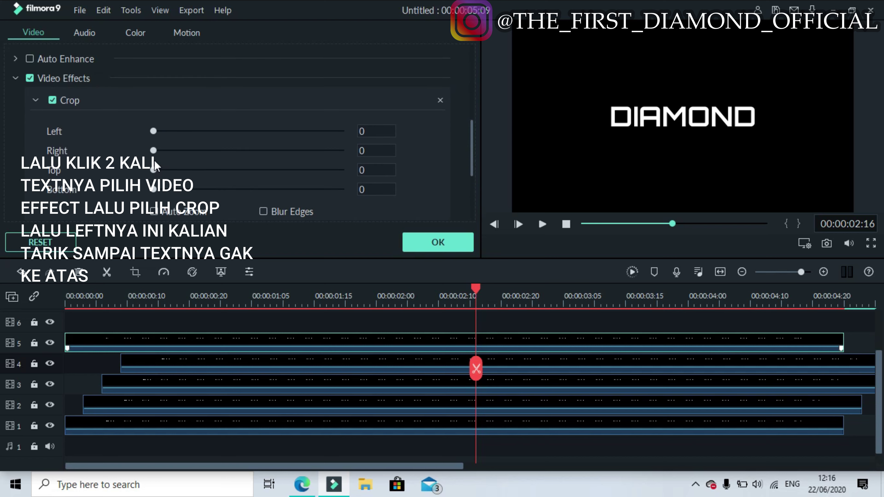
Crop the video track 5 clip to Left 28, Right 28 and Top 49, and copy the clip.
drag(155, 132, 206, 132)
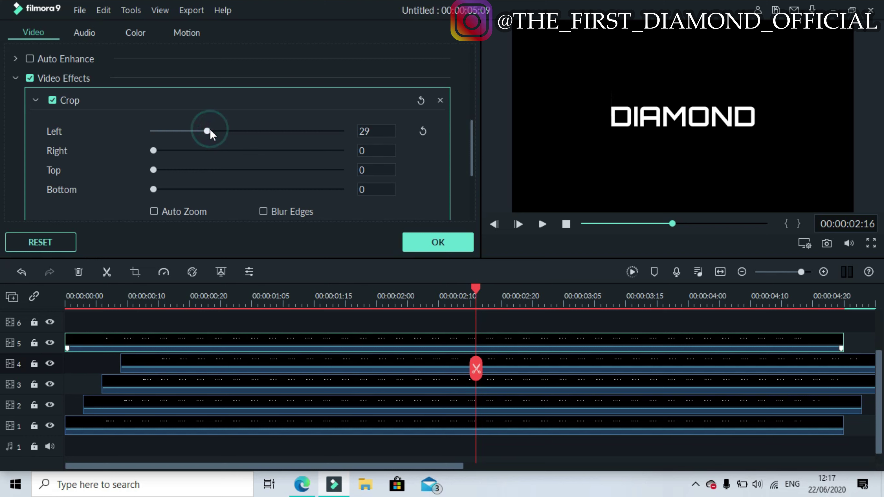
drag(210, 131, 209, 131)
drag(152, 149, 199, 151)
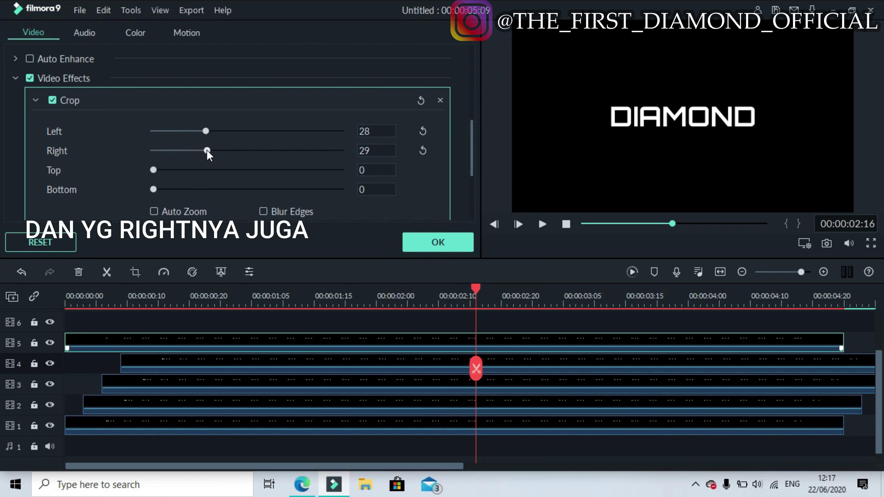
mouse_move(214, 150)
mouse_down()
mouse_move(226, 150)
mouse_move(210, 151)
mouse_up()
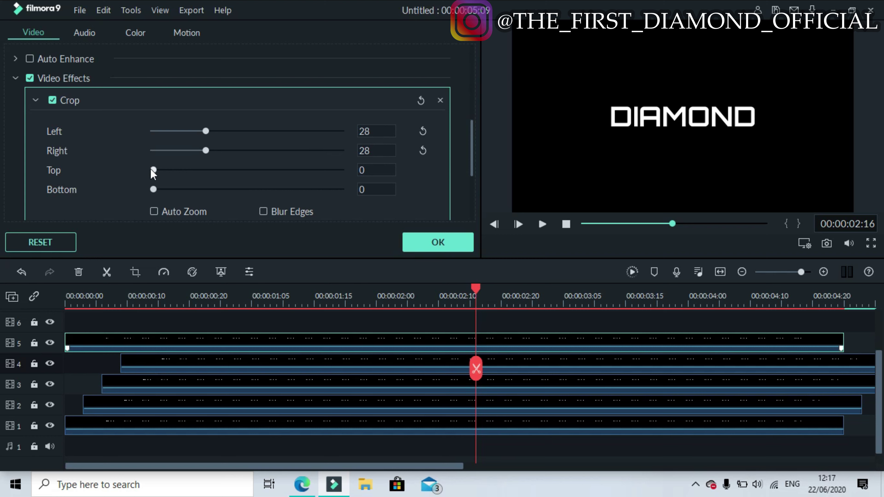
drag(152, 170, 251, 169)
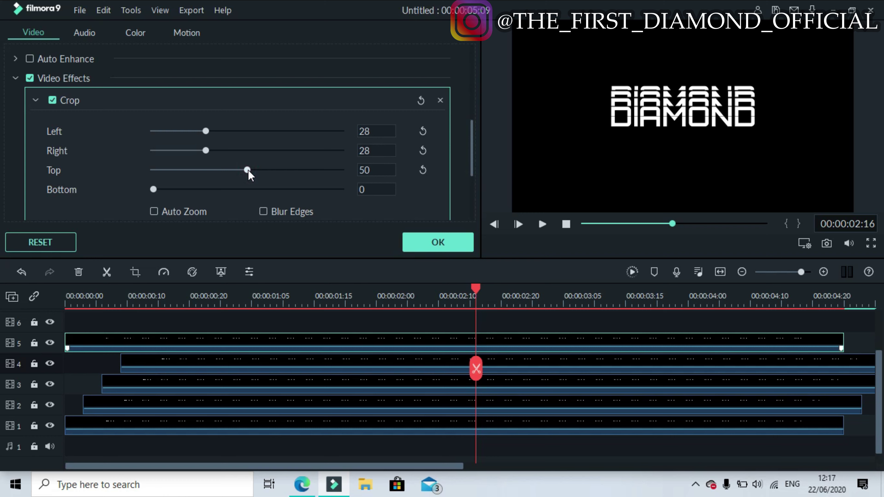
drag(248, 170, 246, 170)
mouse_move(474, 169)
mouse_down()
mouse_move(469, 192)
mouse_move(470, 182)
mouse_up()
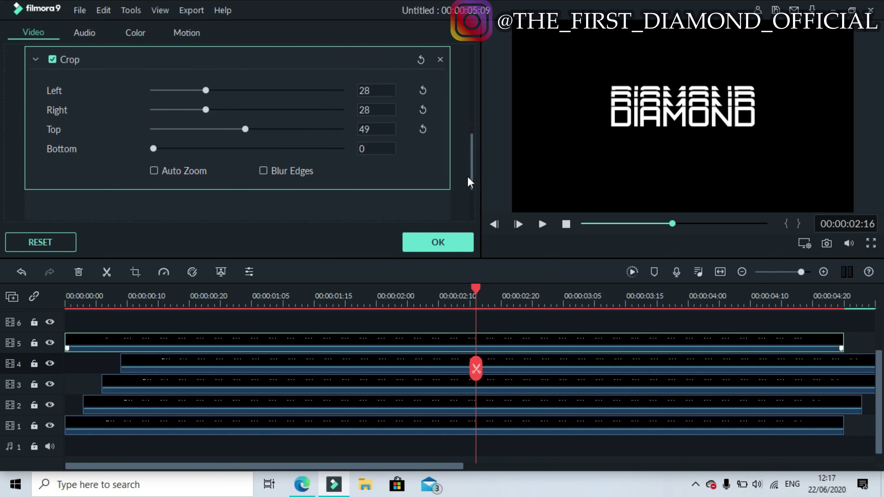
right_click(508, 343)
click(573, 42)
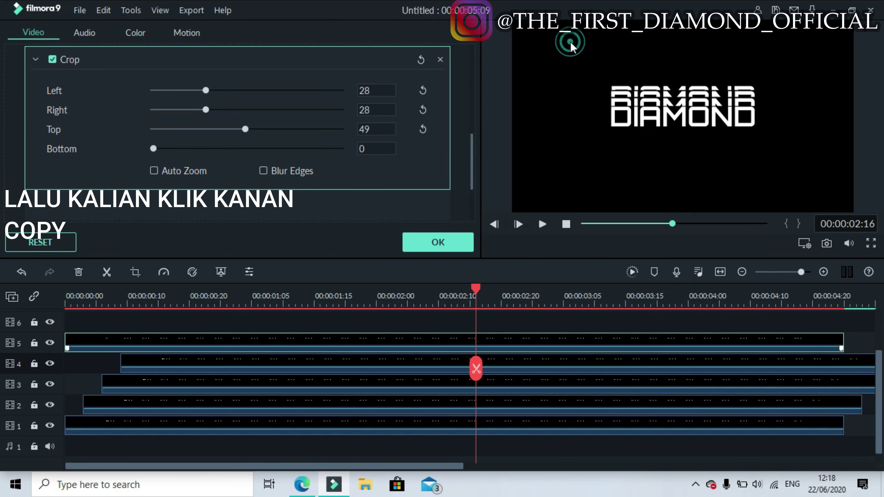
click(60, 326)
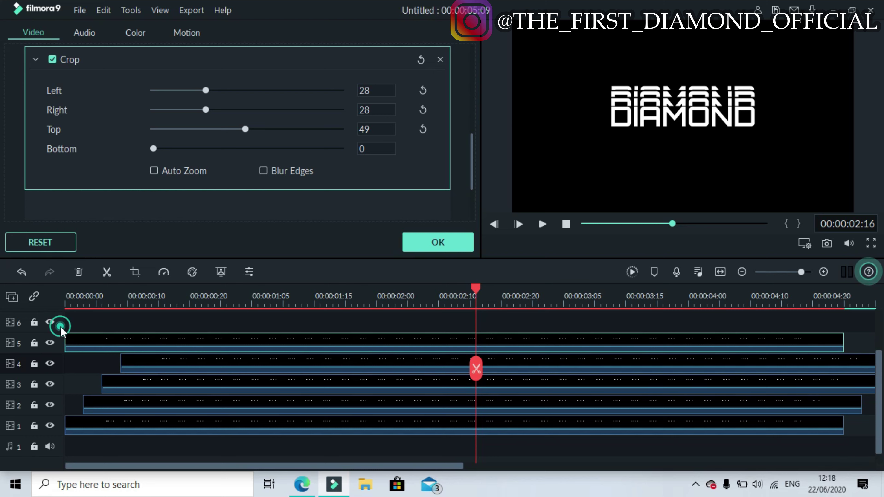
right_click(177, 318)
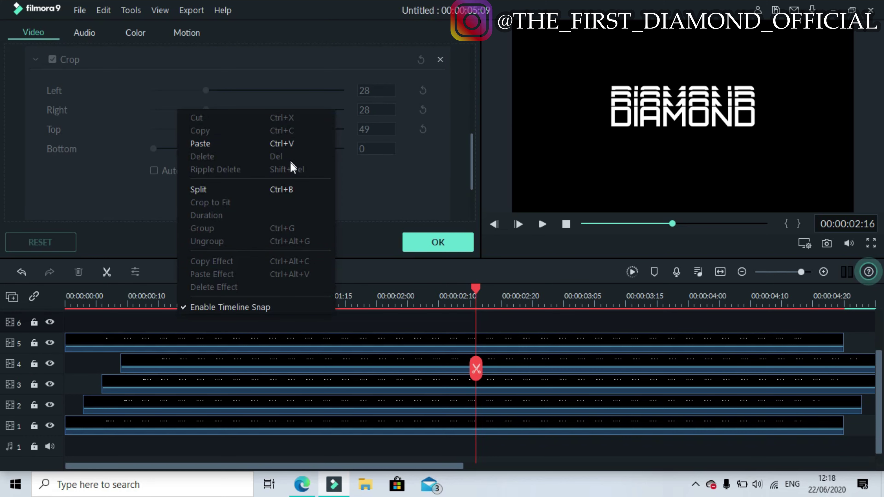
click(274, 144)
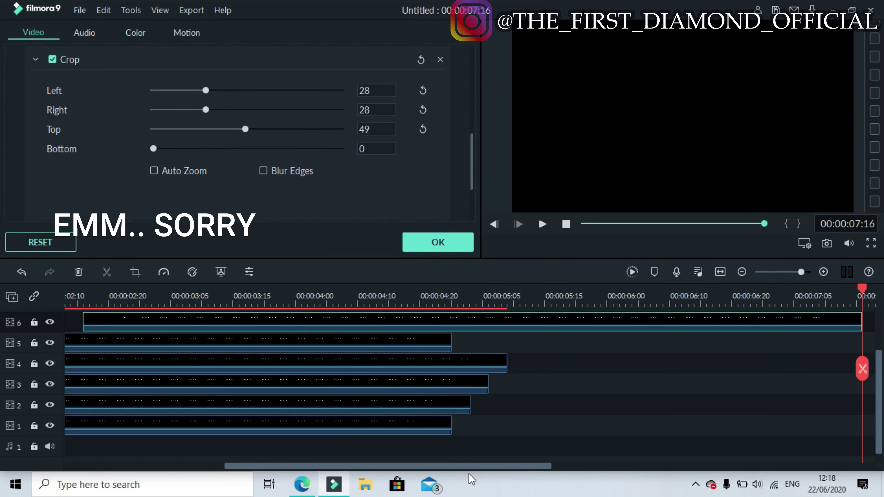
drag(466, 467, 240, 463)
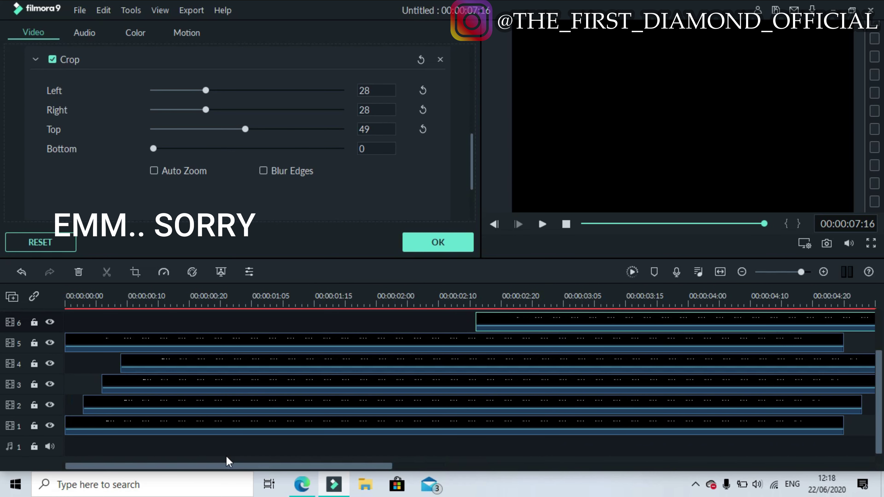
key(ctrl+z)
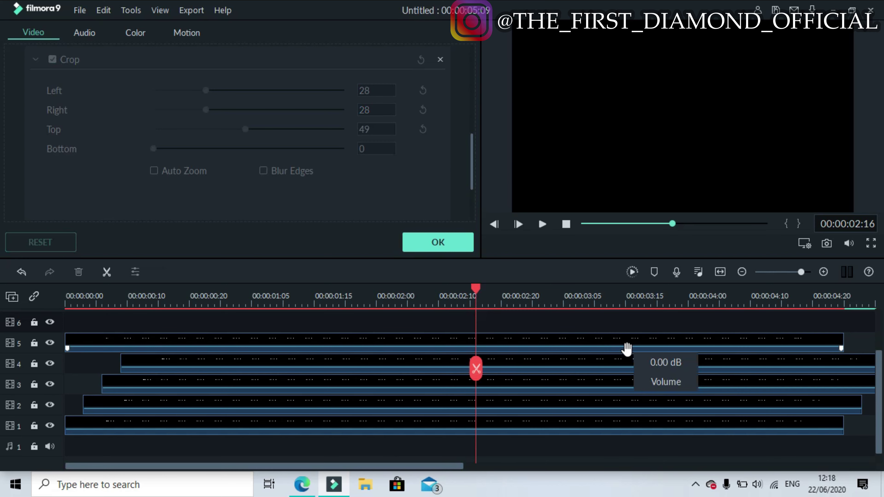
Paste the copied KINETIC DOWN clip onto video track 6, starting at 00:00:00:03.
click(78, 300)
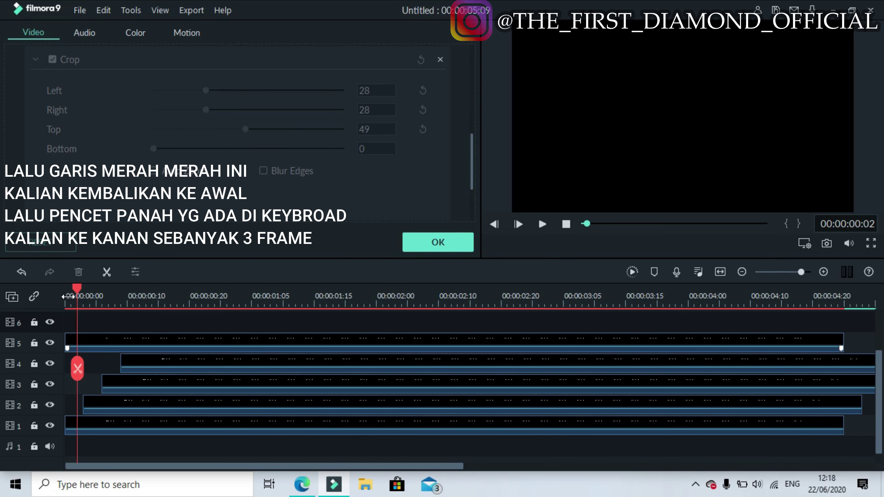
key(Left)
key(Left)
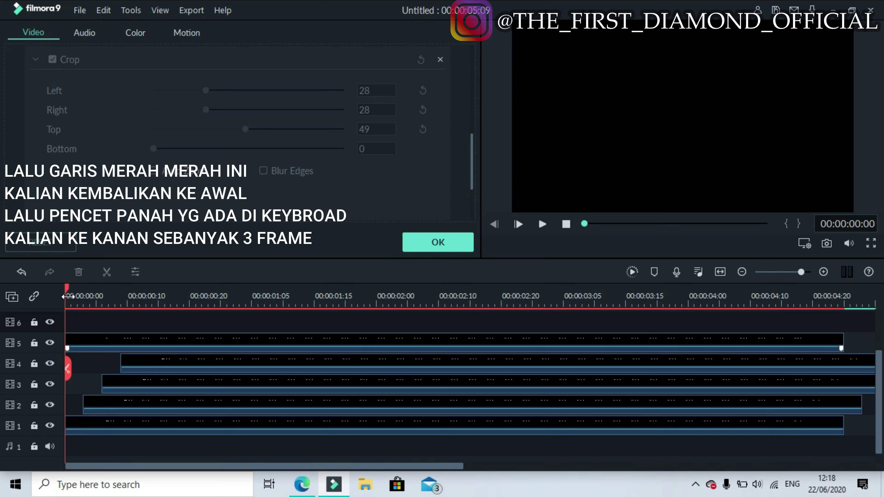
key(Right)
key(Right)
key(Right)
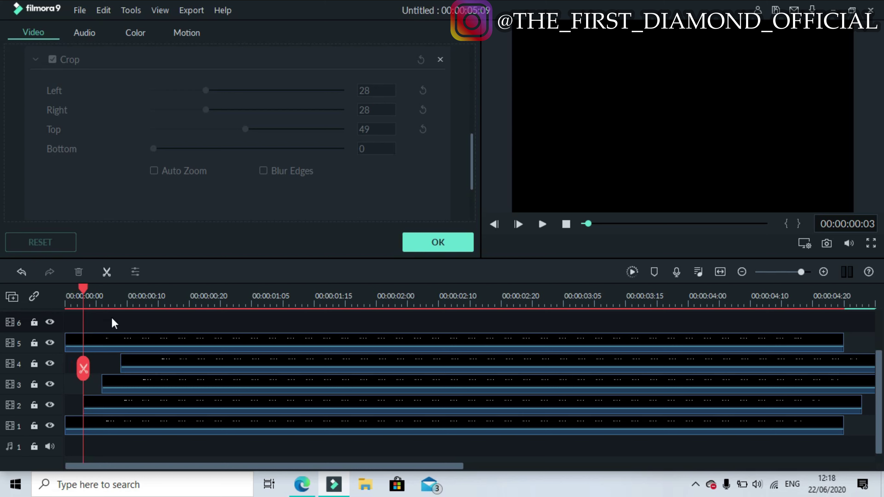
right_click(114, 323)
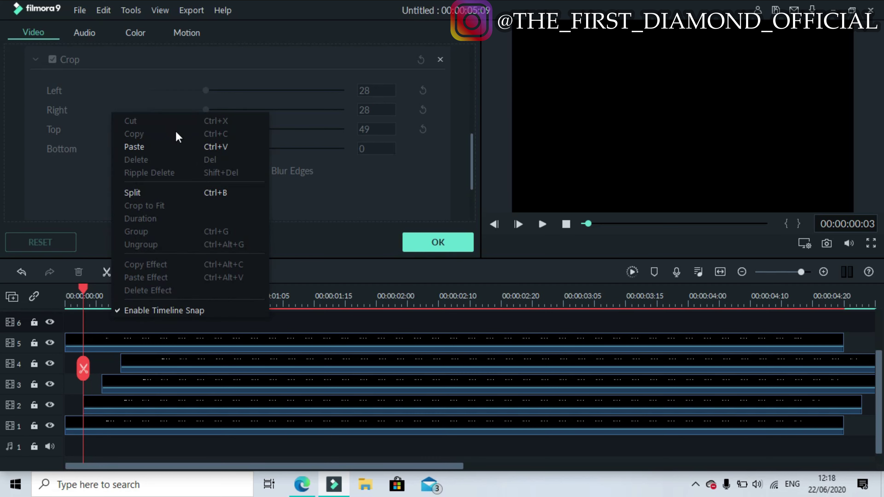
click(183, 147)
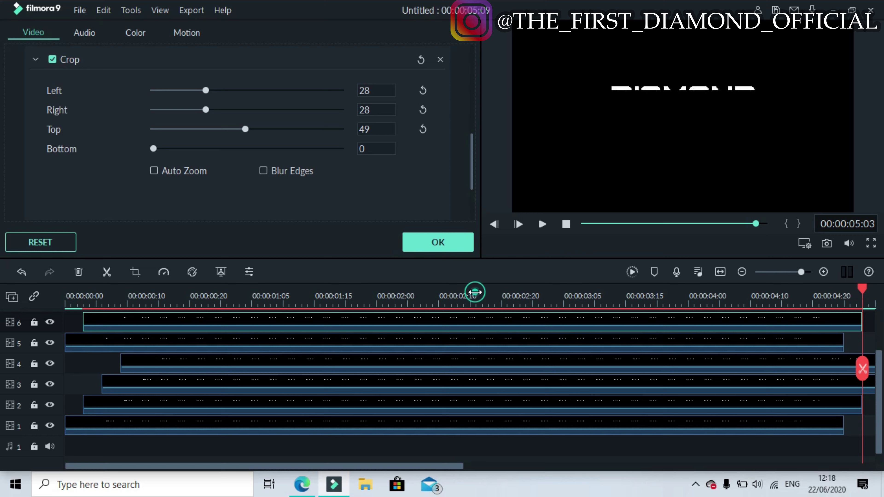
Lower the video track 6 copy beneath the main text with Position Y -20.0 and set its Crop Top to 50.
click(473, 293)
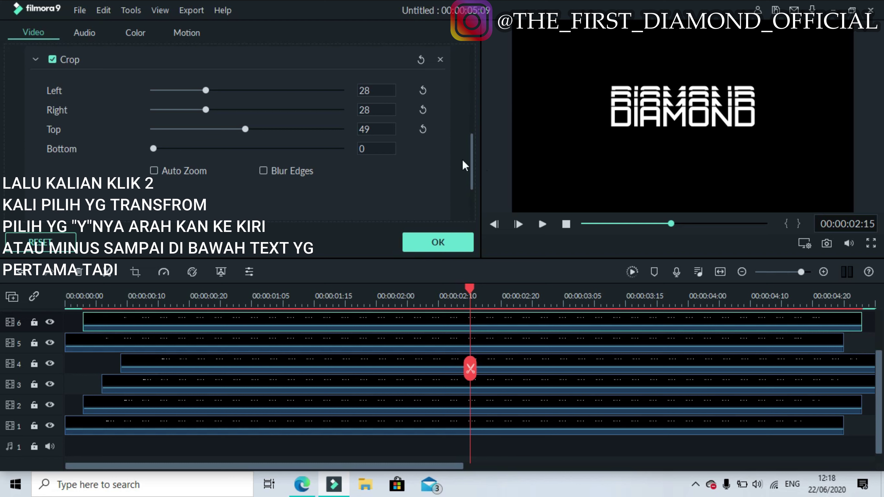
drag(472, 162, 473, 86)
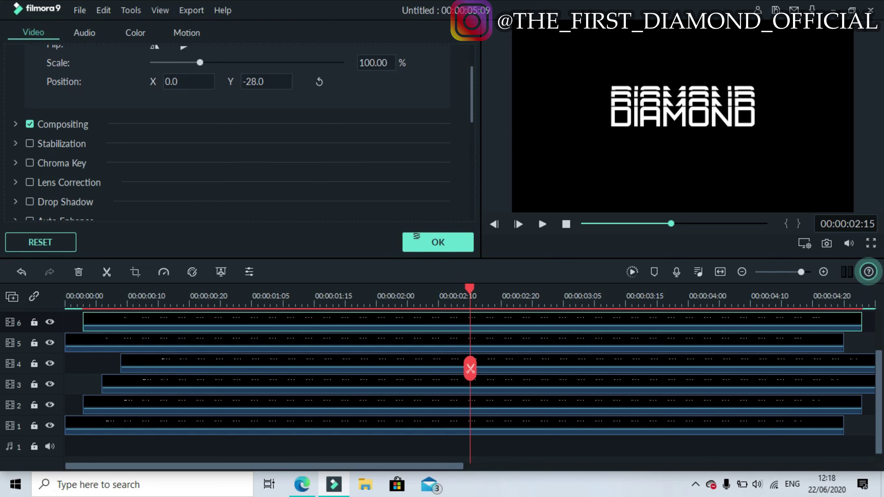
drag(416, 236, 451, 237)
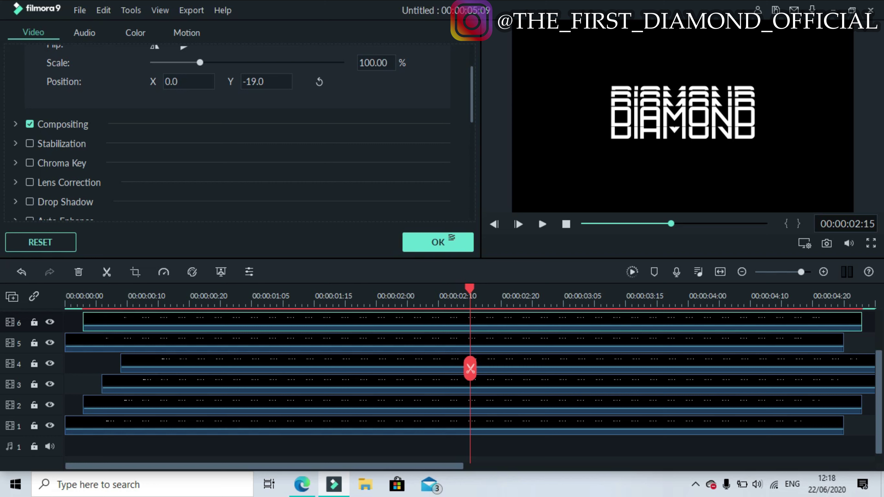
drag(451, 238, 449, 238)
drag(274, 78, 446, 237)
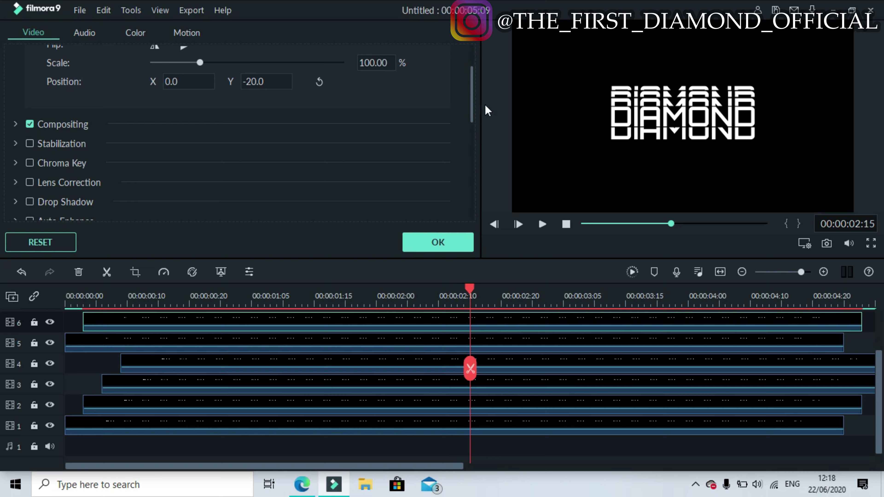
drag(472, 101, 469, 166)
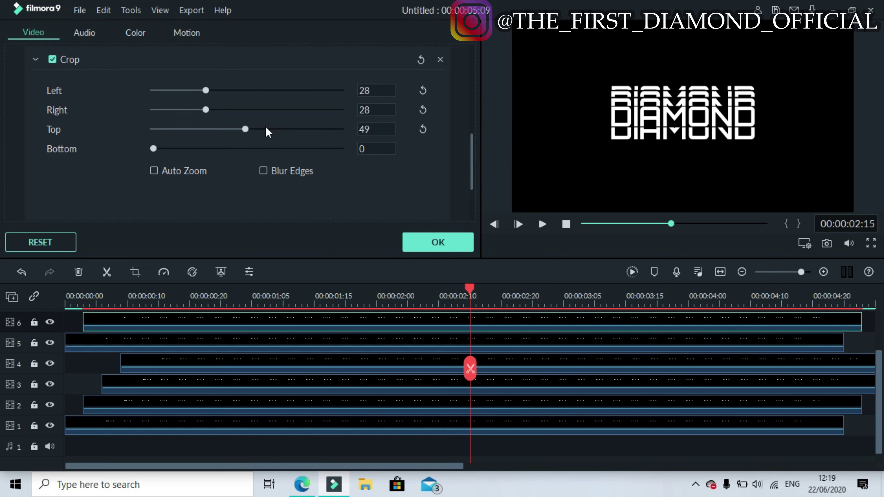
click(379, 131)
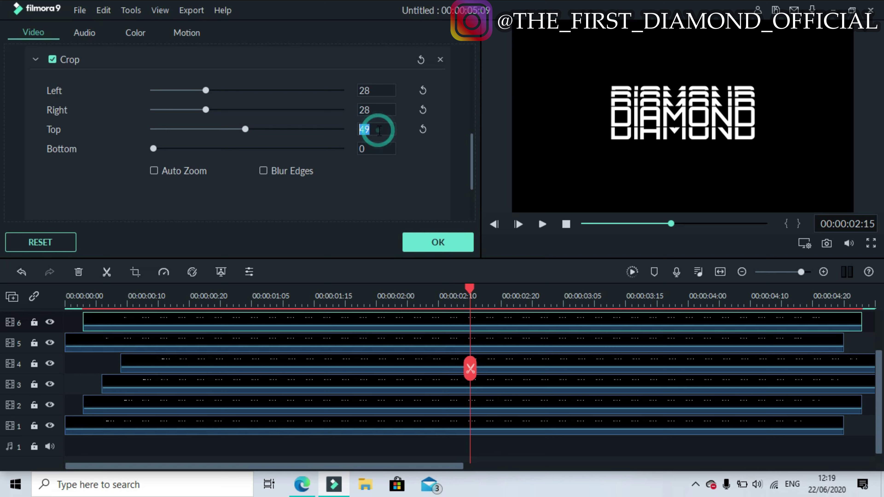
text(50)
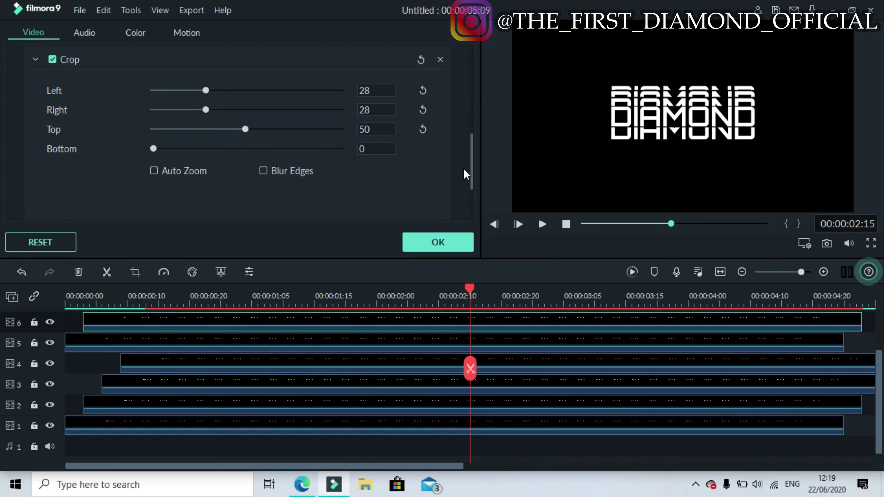
Fine-tune the video track 6 copy's Transform Position Y to -18.0 and accept the clip settings.
drag(473, 179, 462, 66)
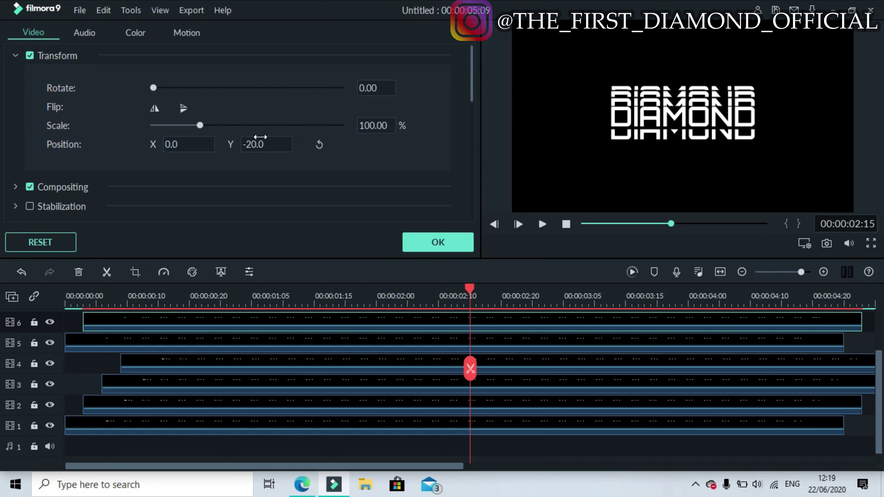
drag(202, 124, 202, 125)
click(427, 125)
drag(275, 139, 276, 140)
mouse_move(443, 236)
mouse_down()
mouse_move(452, 237)
mouse_move(443, 236)
mouse_up()
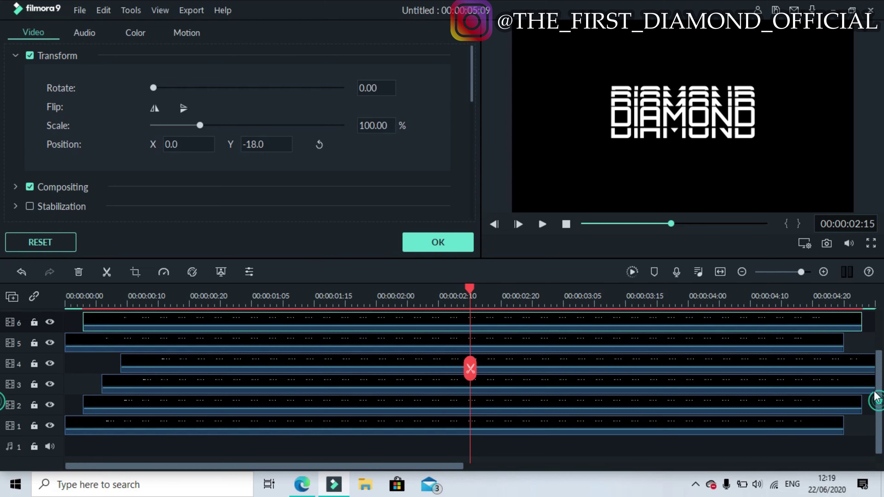
drag(875, 397, 872, 325)
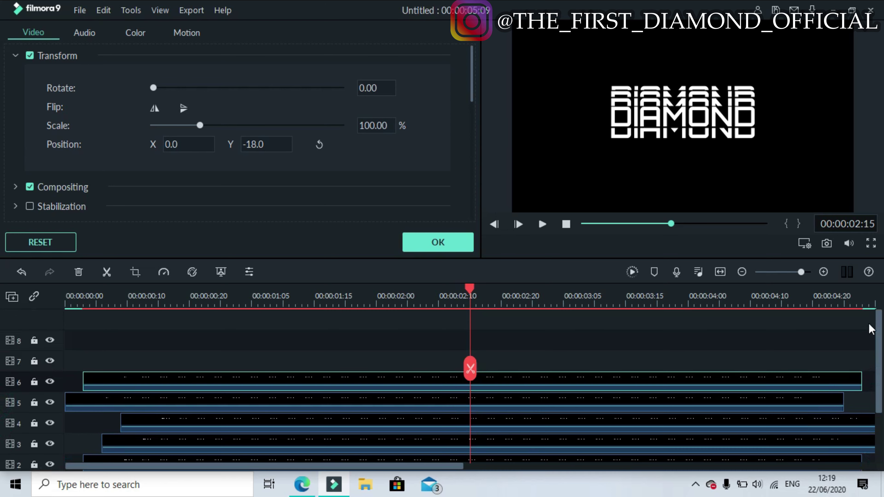
click(452, 244)
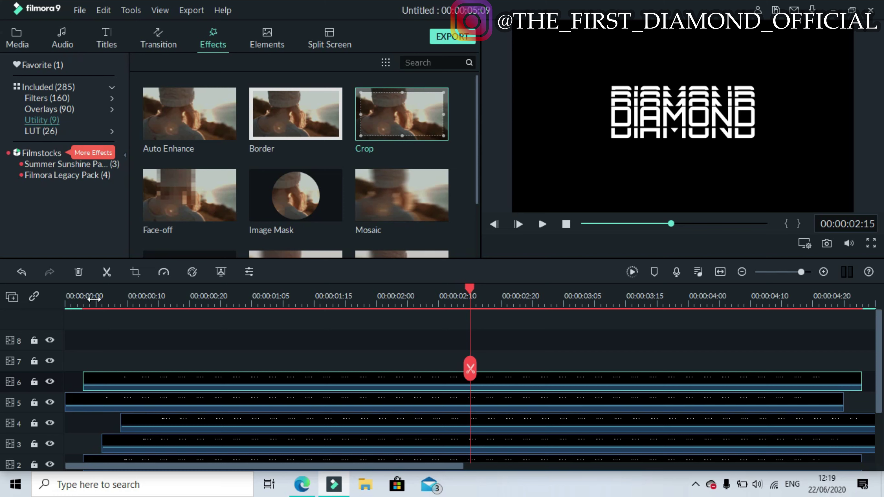
Copy the video track 6 clip and paste it onto video track 7, starting at 00:00:00:06.
right_click(277, 379)
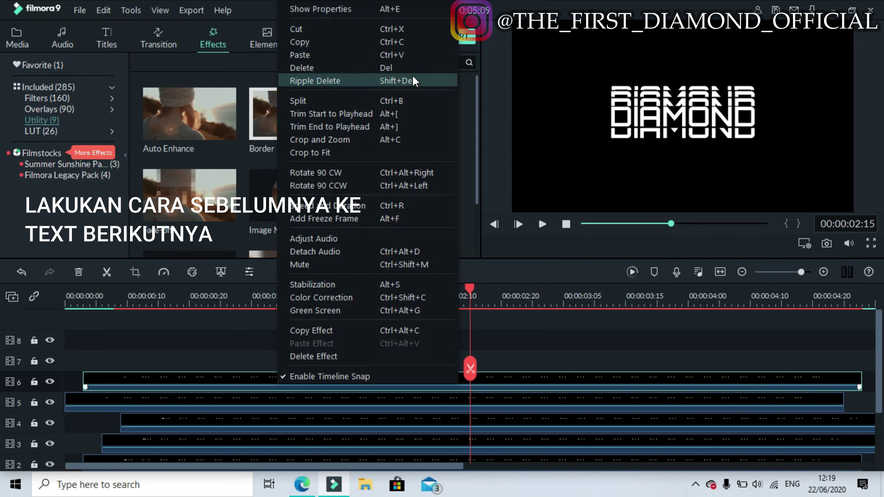
click(382, 46)
click(70, 294)
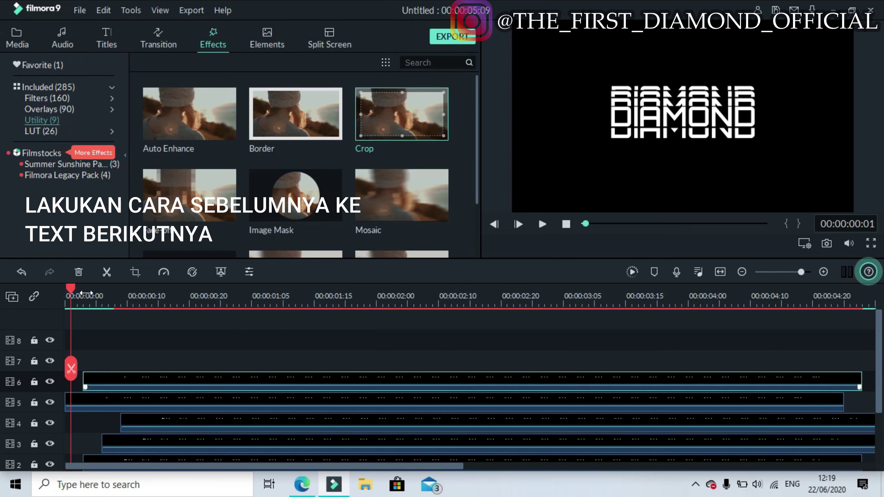
key(Right)
key(Right)
key(Right)
key(Right)
key(Right)
right_click(241, 365)
click(270, 196)
Lower the video track 7 copy beneath the track 6 layer with its Transform Position Y and adjust its Crop Top value.
click(451, 295)
double_click(488, 361)
click(263, 141)
mouse_move(435, 237)
mouse_down()
mouse_move(452, 237)
mouse_move(442, 237)
mouse_up()
drag(472, 77, 479, 195)
click(379, 105)
key(BackSpace)
text(1)
Set the video track 7 copy's Position Y to -33.0, accept the settings and return the playhead to 00:00:00:05.
drag(471, 144, 459, 31)
drag(263, 144, 459, 236)
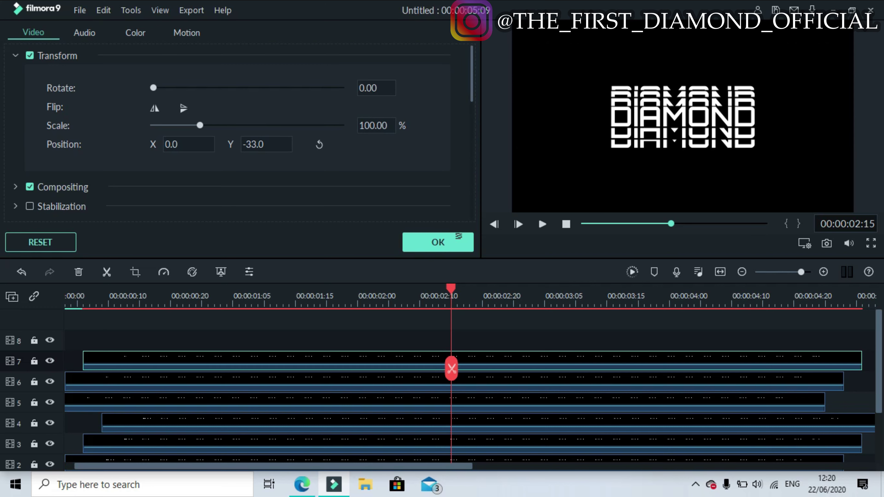
click(453, 242)
click(94, 288)
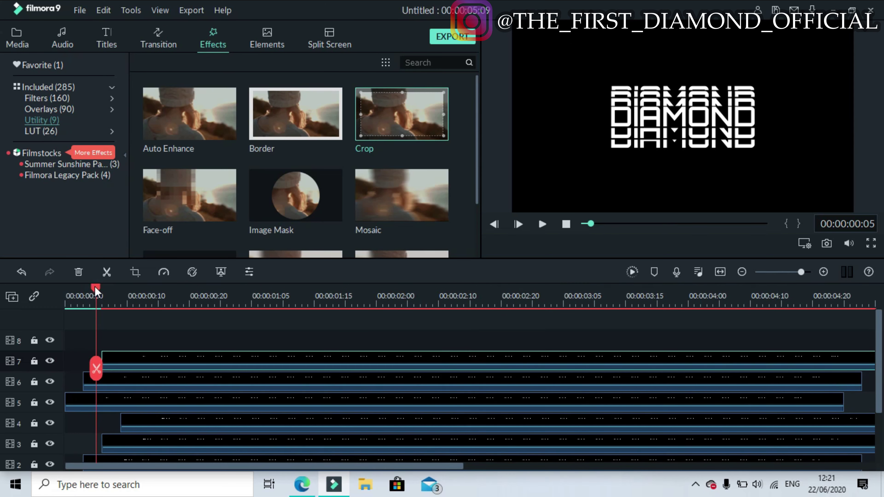
Paste a copy of the lower kinetic clip onto video track 8, starting at 00:00:00:09, and fine-tune its clip settings.
drag(95, 287, 102, 287)
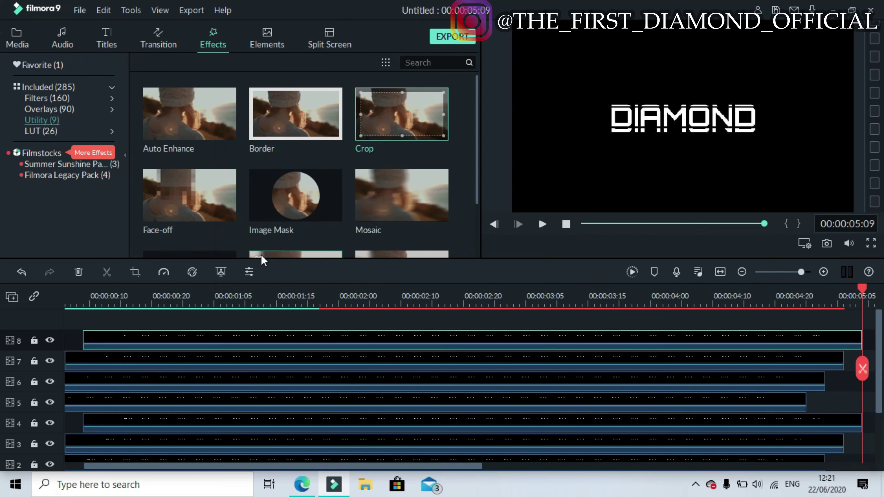
click(425, 292)
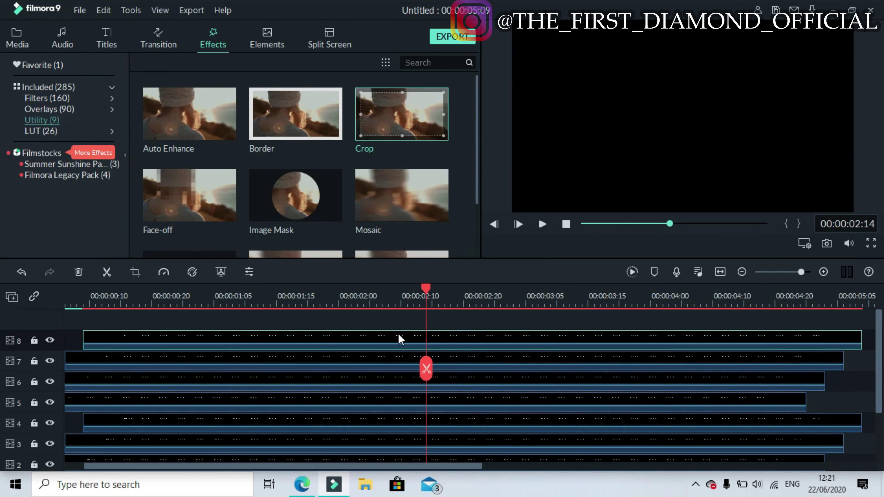
double_click(400, 339)
scroll(474, 197, down, 10)
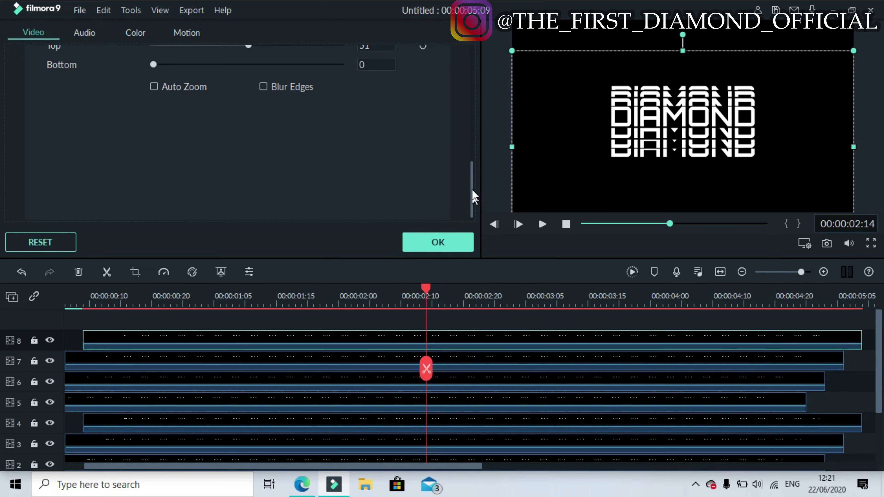
scroll(474, 196, up, 10)
click(438, 242)
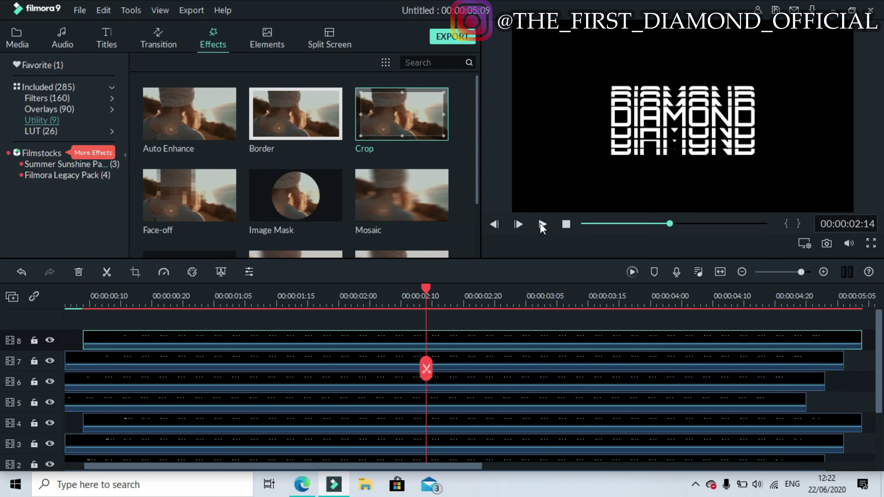
Play back the stacked DIAMOND title and move the playhead to 00:00:02:21.
click(542, 224)
drag(459, 466, 440, 466)
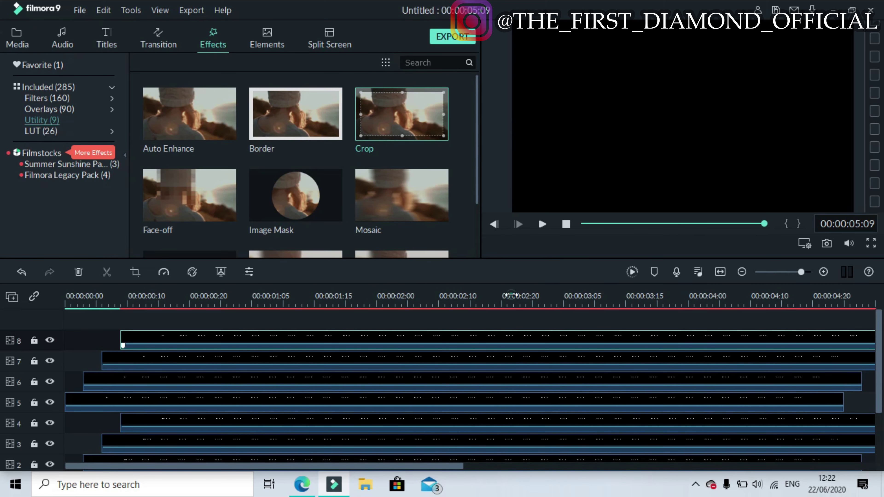
click(507, 295)
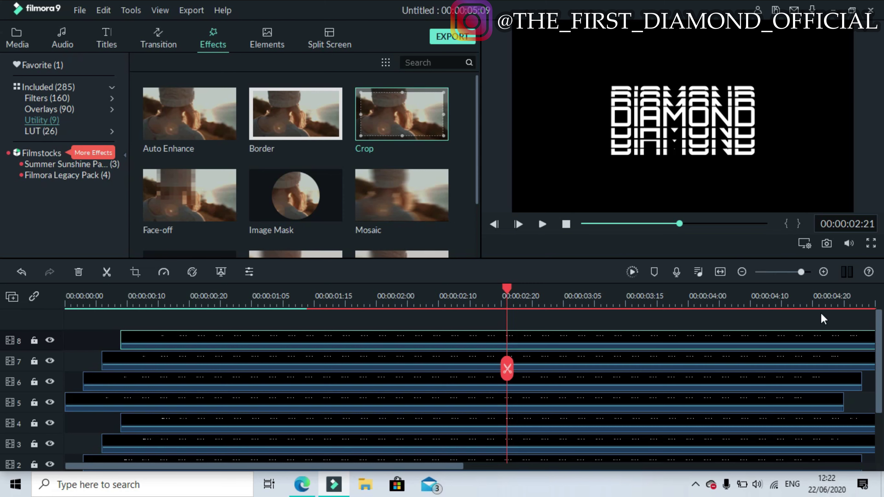
Place the playhead at the end of the video track 5 clip, 00:00:05:00, and step it back one second to 00:00:04:00.
drag(420, 466, 683, 476)
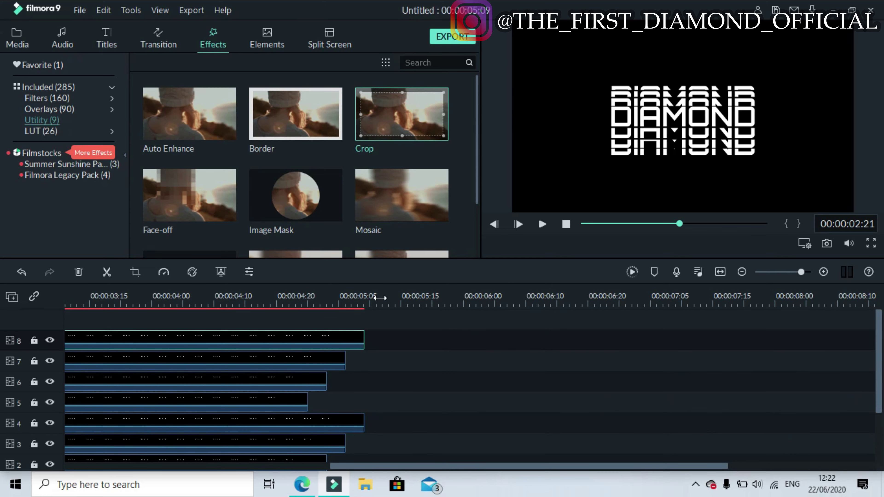
click(368, 297)
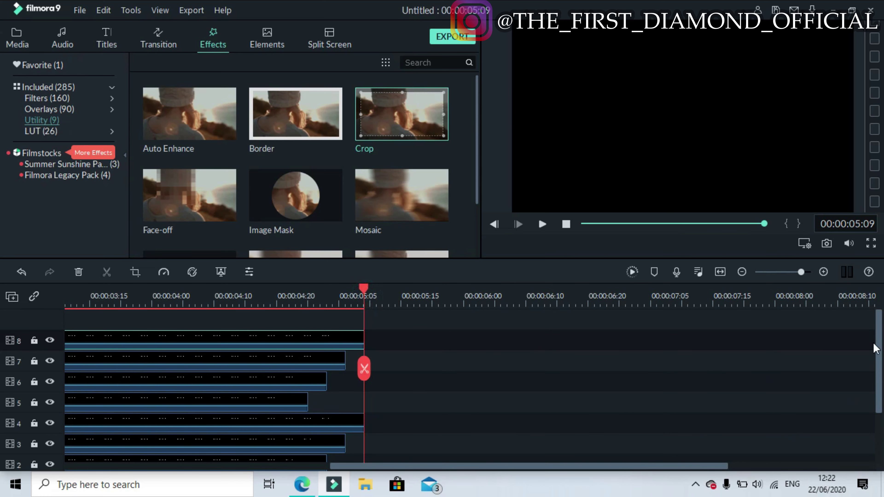
mouse_move(880, 356)
mouse_down()
mouse_move(878, 412)
mouse_move(866, 348)
mouse_up()
drag(614, 469, 551, 470)
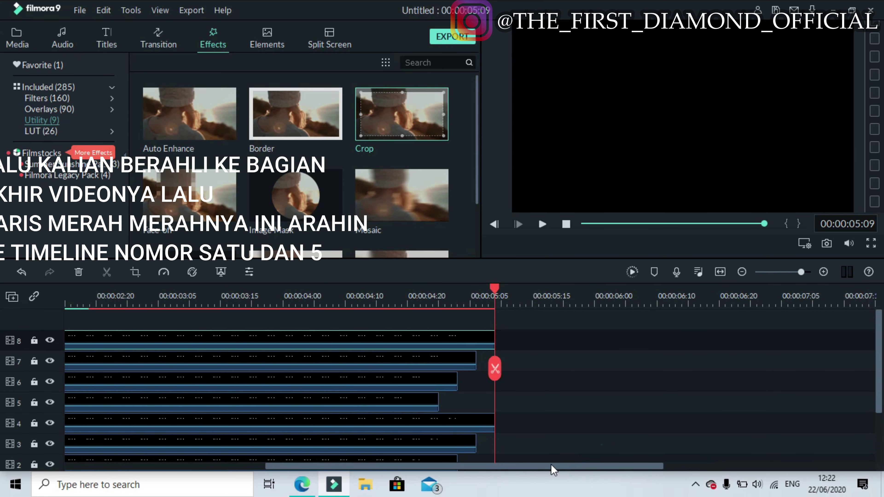
drag(498, 290, 440, 290)
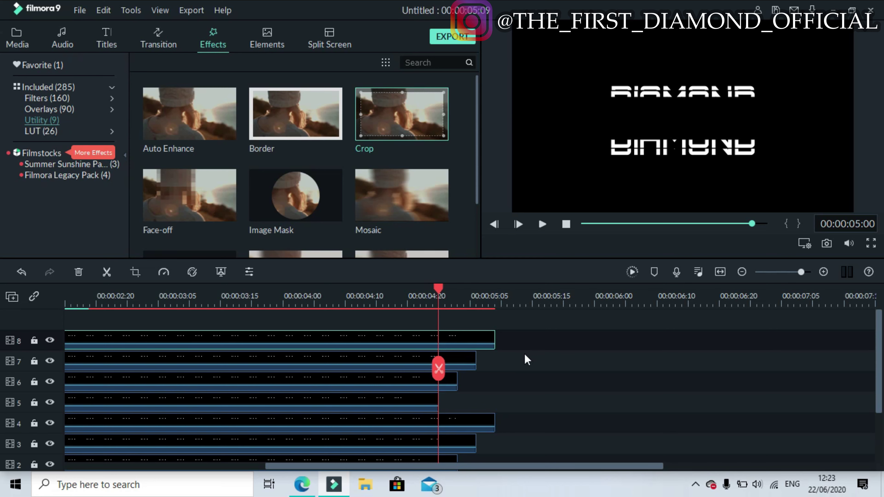
key(shift+Left)
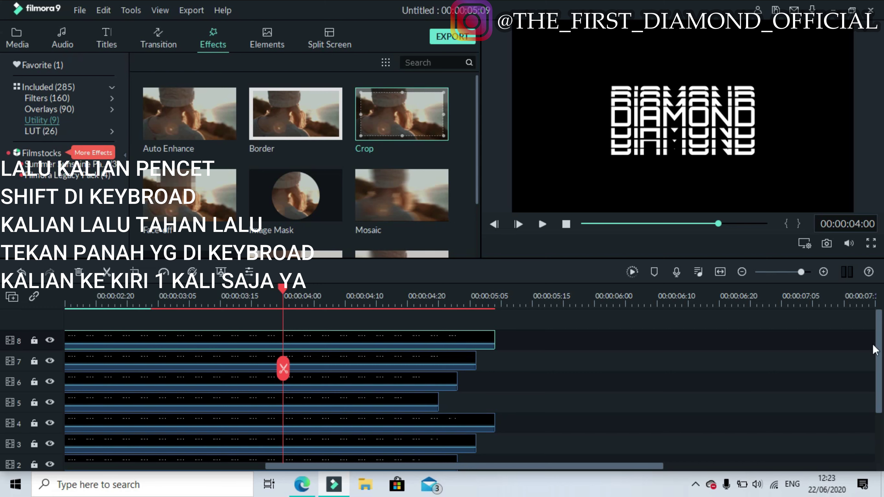
scroll(527, 357, down, 2)
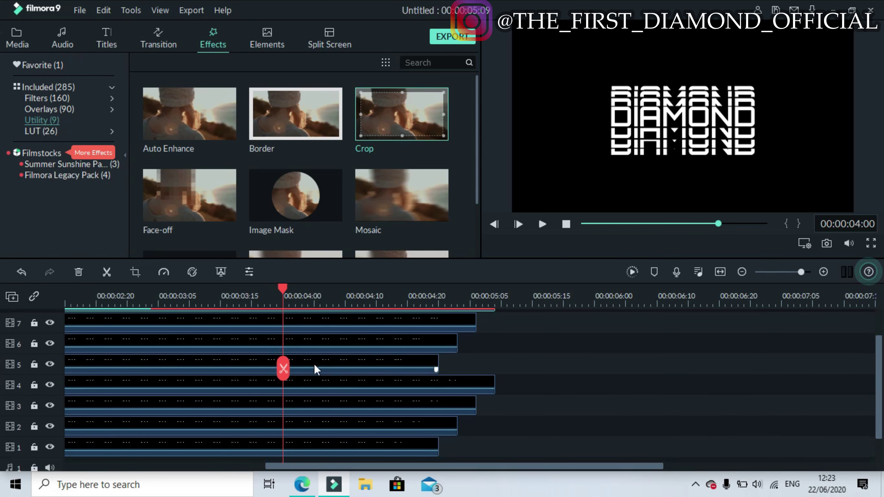
click(285, 368)
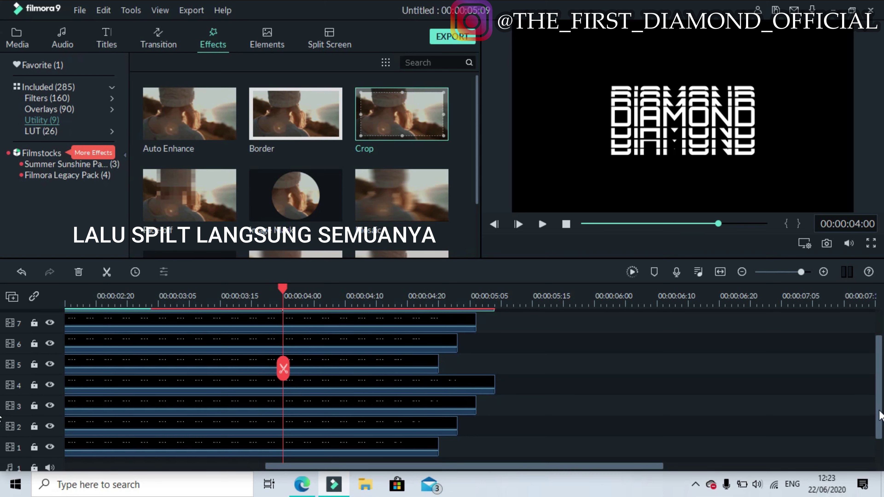
drag(879, 415, 874, 374)
click(555, 336)
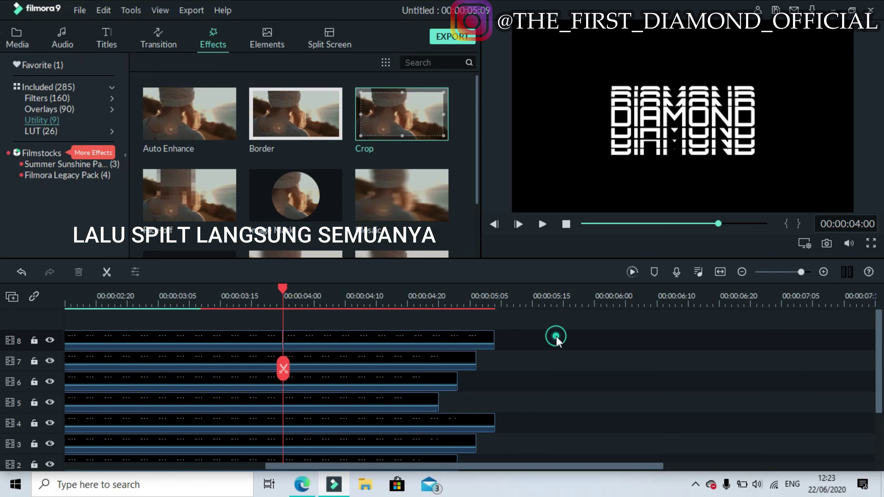
click(21, 270)
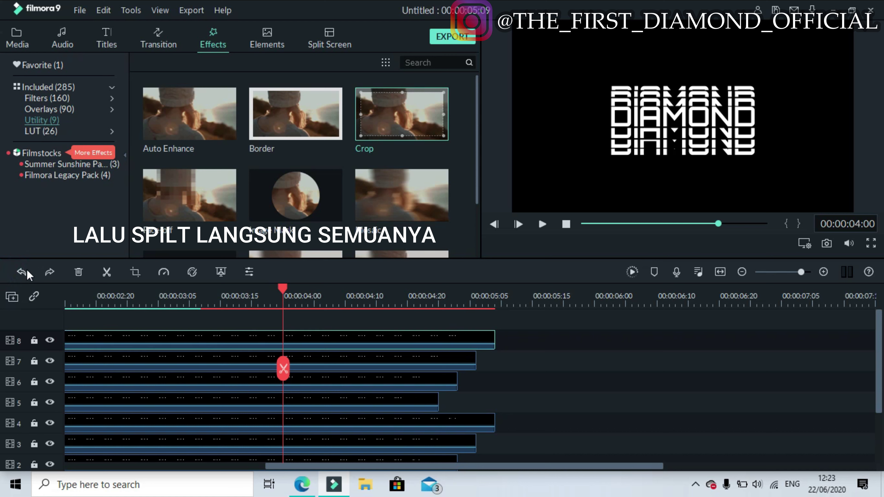
Split the clips on all video tracks at 00:00:04:00 with no single clip selected.
click(526, 368)
click(283, 368)
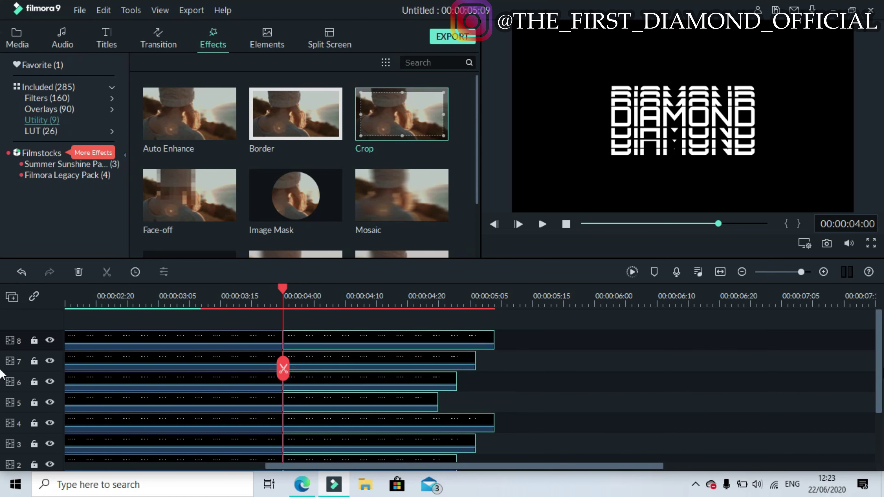
click(875, 364)
Set the Speed of the video track 8 segment after the split to 2.7.
click(469, 336)
click(478, 336)
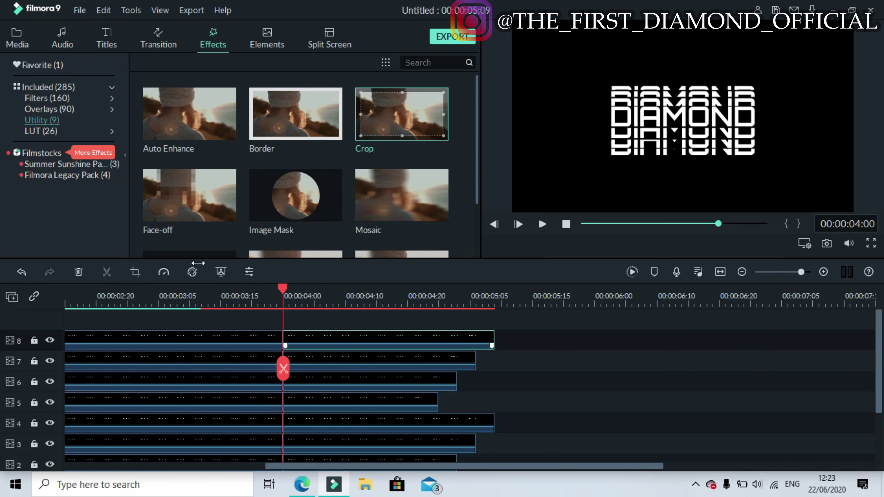
right_click(362, 337)
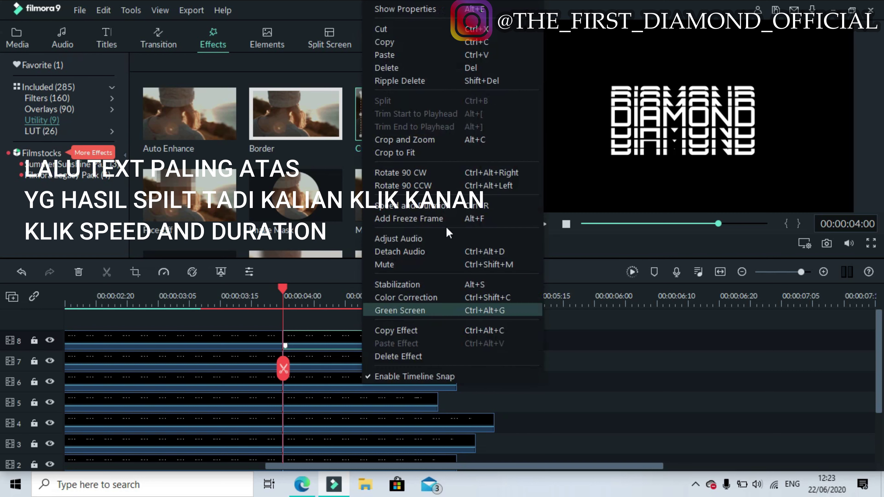
click(472, 206)
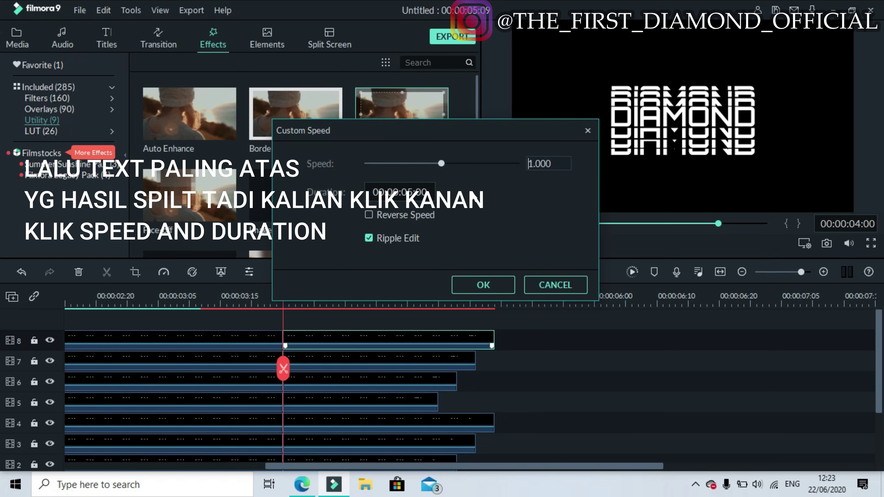
click(564, 164)
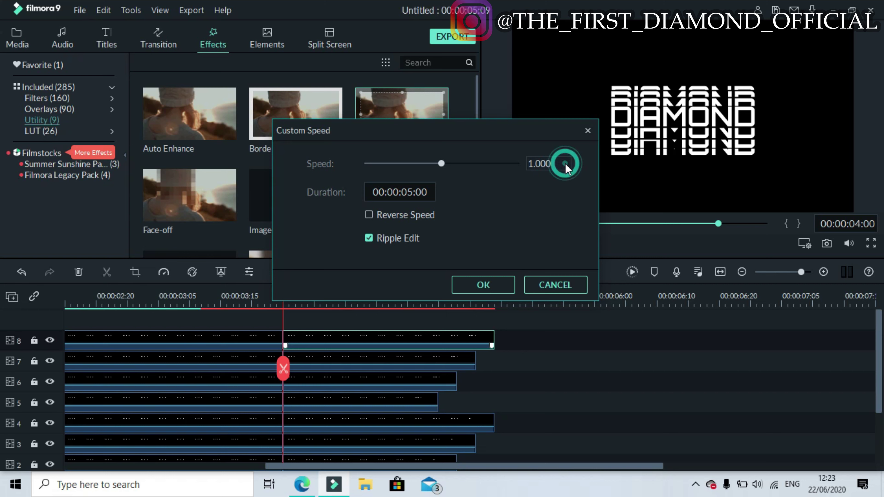
double_click(562, 162)
key(BackSpace)
text(2)
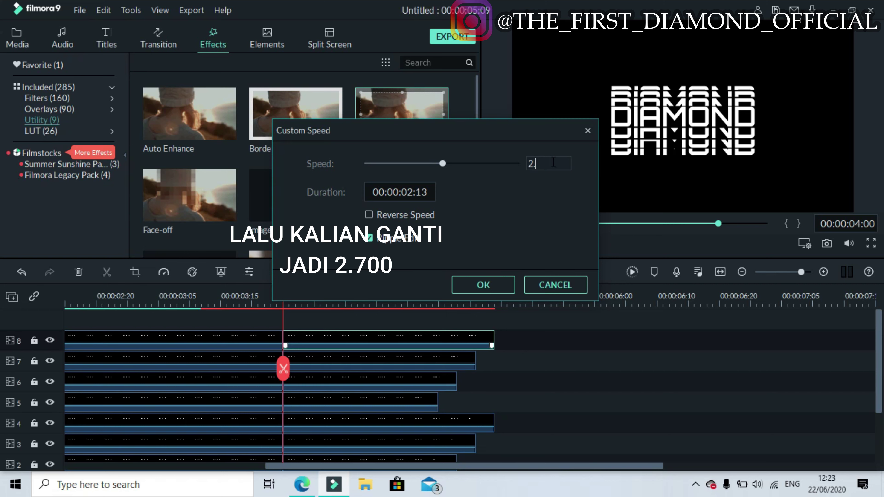
text(.7)
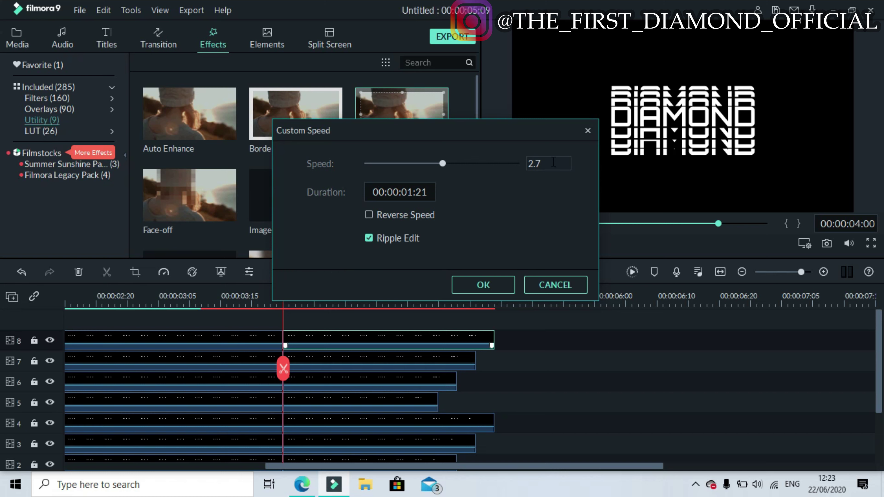
click(484, 276)
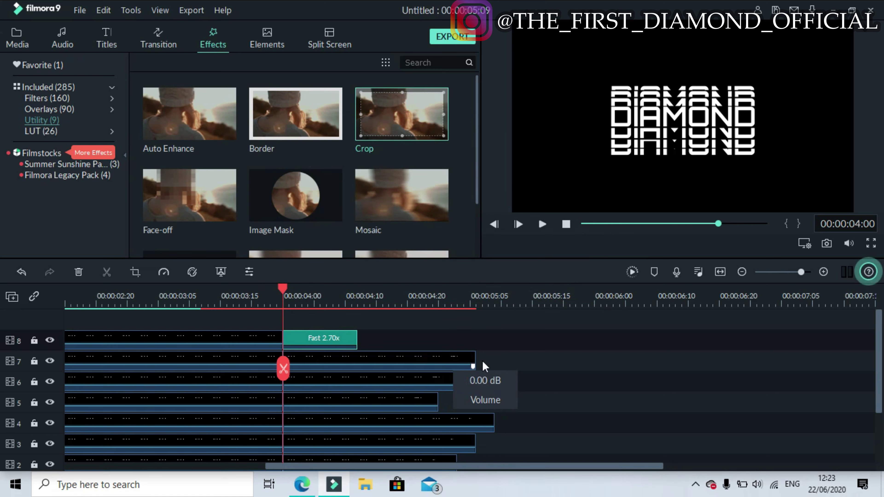
Set the Speed of the video track 7 segment after the split to 2.
click(457, 358)
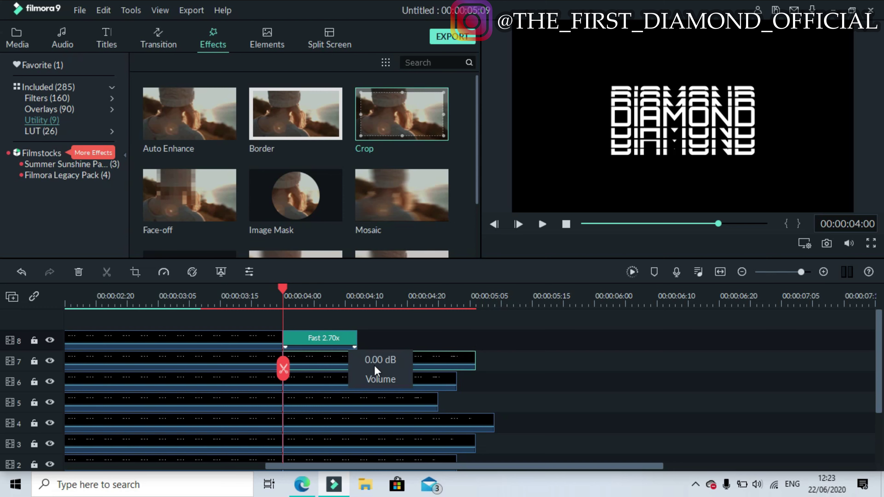
right_click(442, 360)
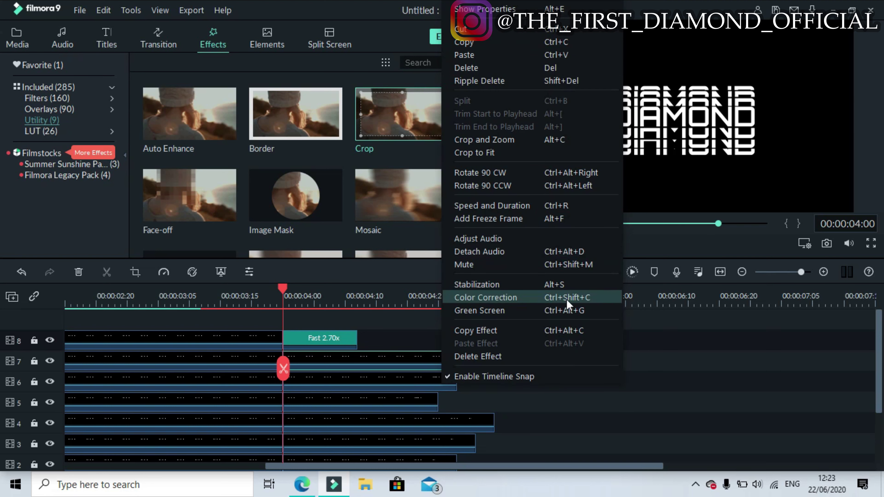
click(529, 204)
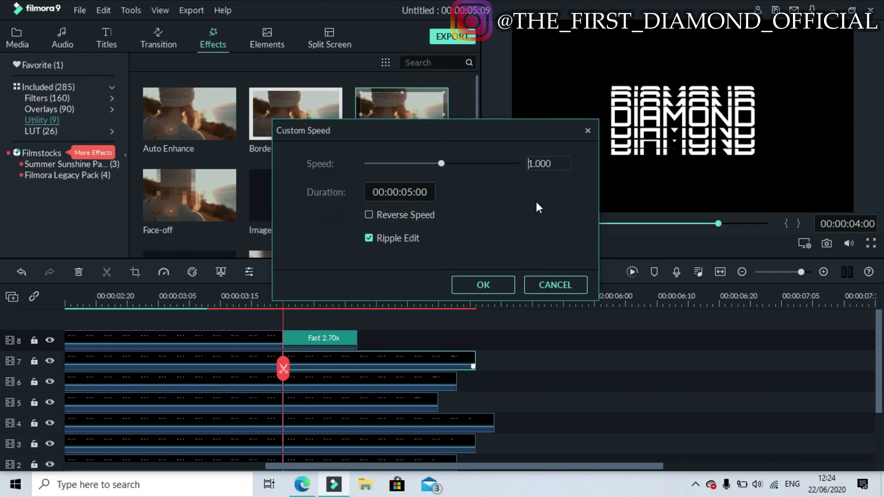
double_click(556, 162)
key(BackSpace)
text(2)
click(489, 286)
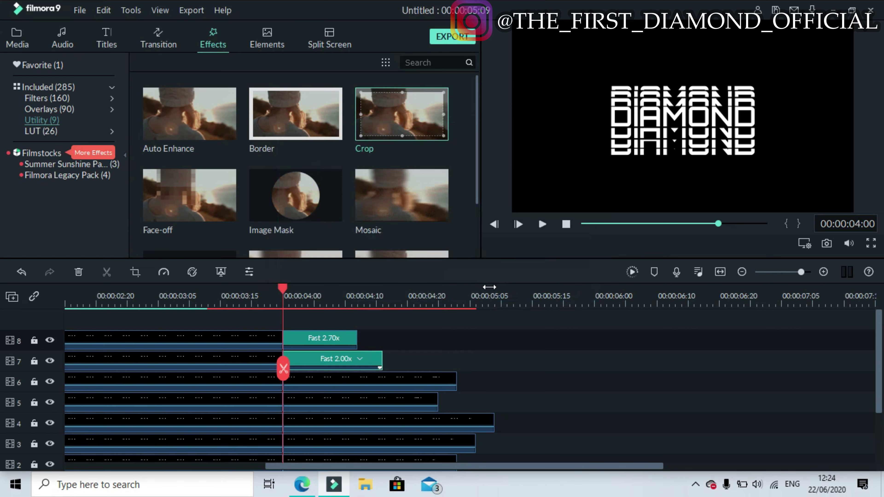
Set the Speed of the video track 6 segment after the split to 1.50.
click(439, 378)
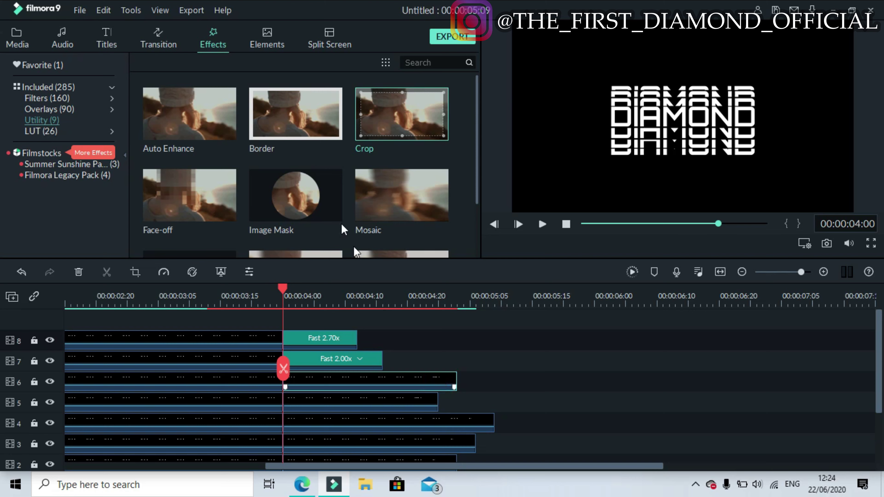
right_click(388, 372)
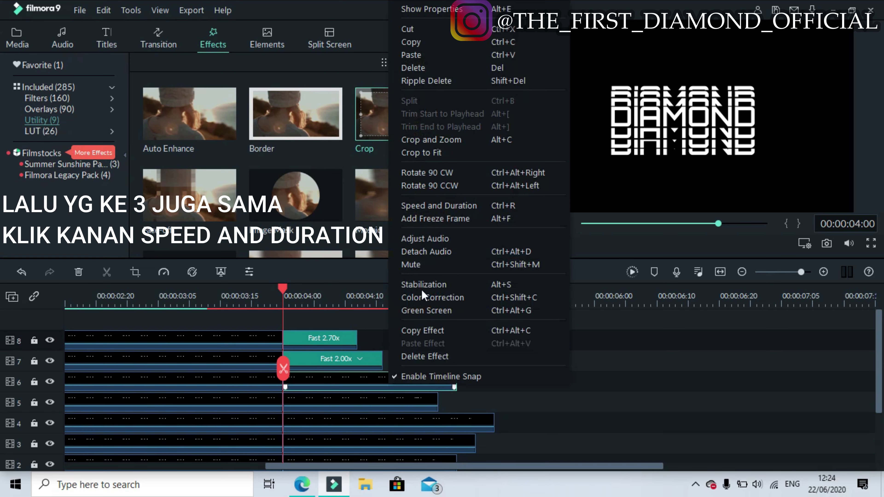
click(480, 205)
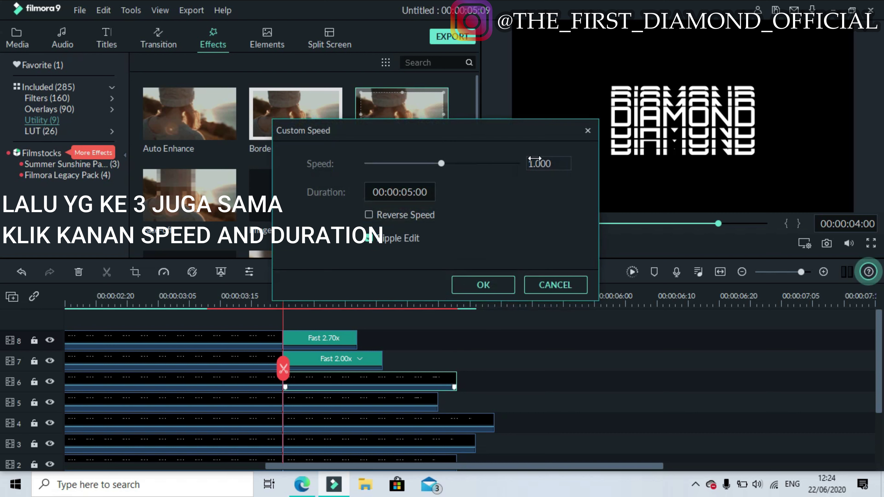
double_click(542, 164)
key(BackSpace)
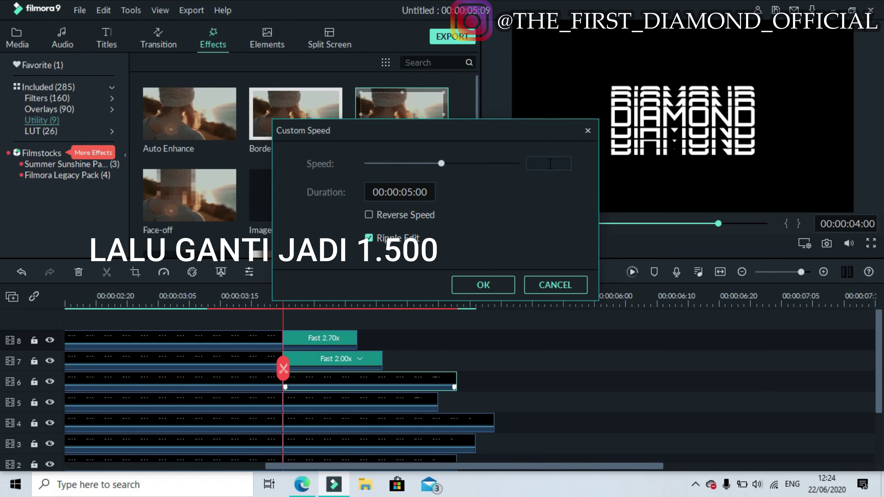
text(1.50)
click(493, 292)
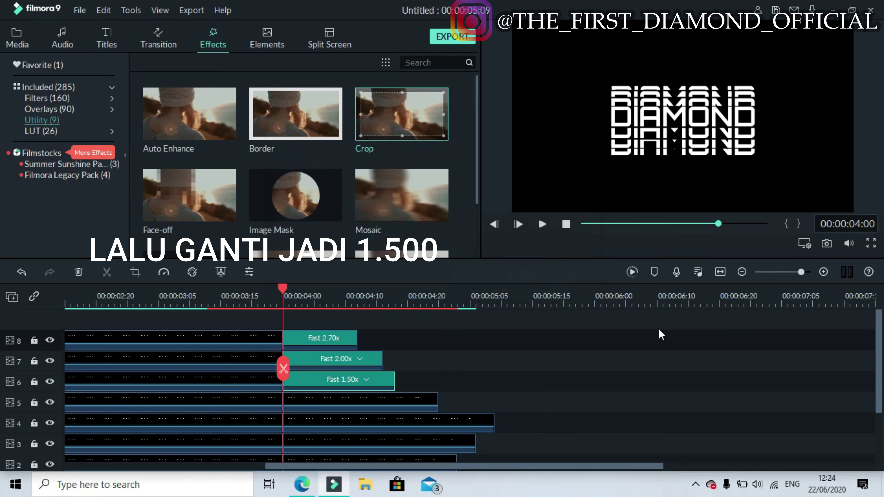
Play the title's ending from 00:00:04:00 to check the sped-up segments, and move the playhead to 00:00:04:09.
drag(880, 341, 881, 370)
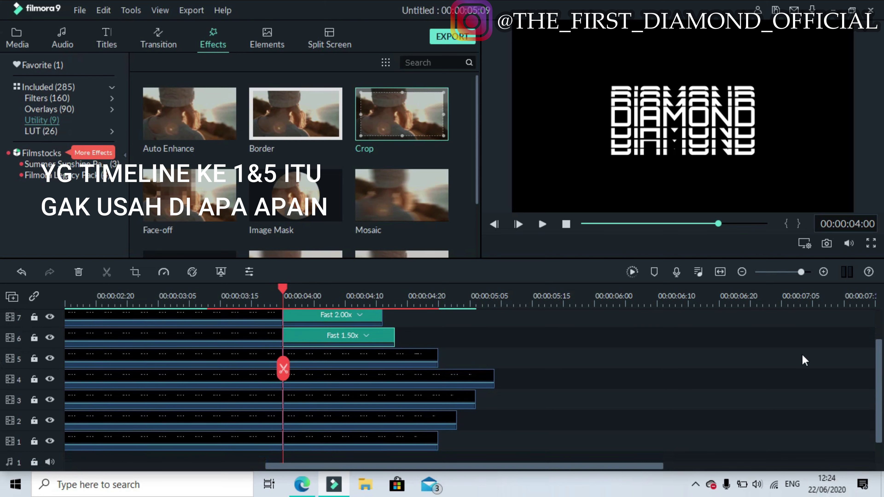
click(539, 226)
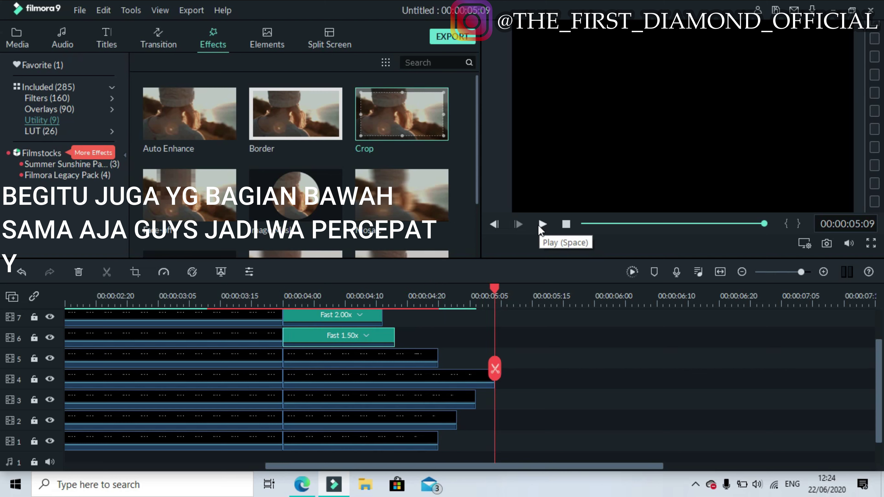
click(338, 296)
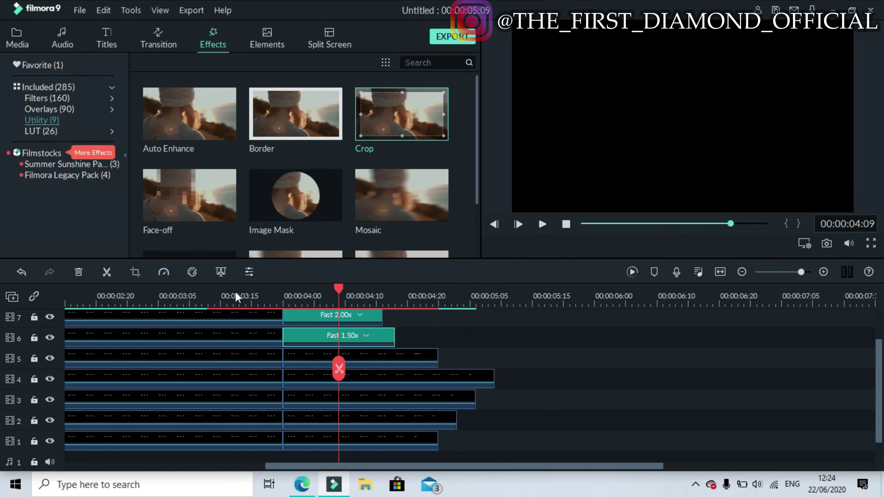
Set the Speed of the video track 4 segment after the split to 2.7.
click(233, 296)
right_click(463, 378)
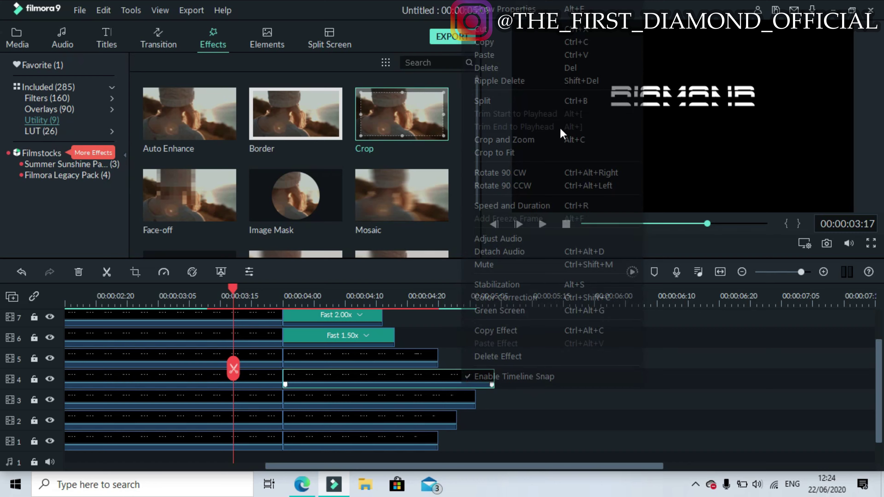
click(505, 468)
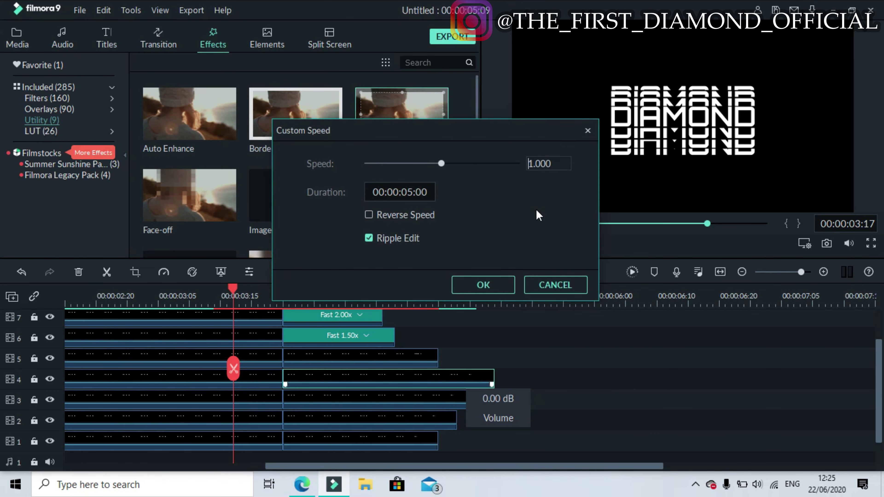
click(499, 278)
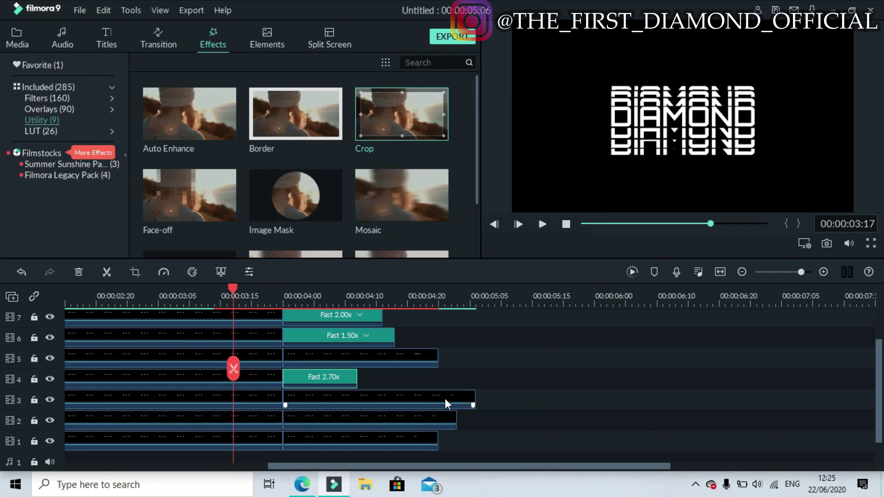
Set the Speed of the video track 3 segment after the split to 2.
double_click(438, 399)
right_click(437, 399)
click(463, 160)
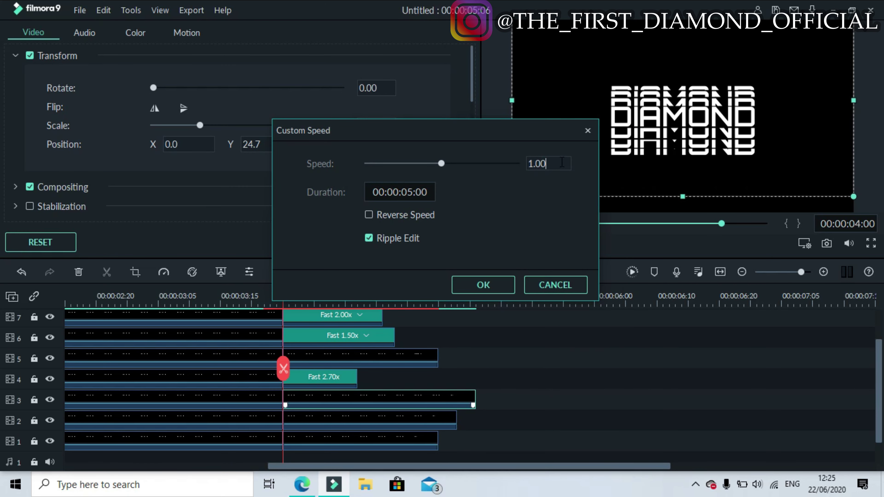
click(493, 284)
Set the Speed of the video track 2 segment after the split to 1.50.
right_click(447, 419)
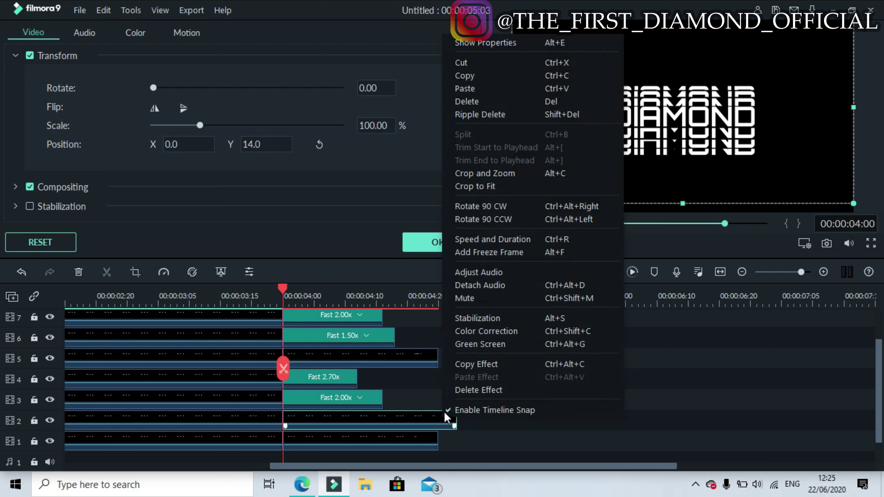
click(533, 239)
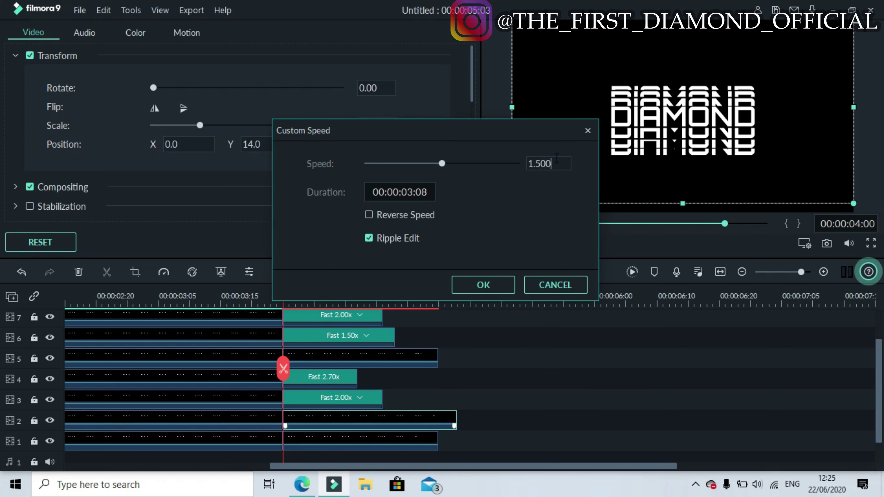
click(486, 287)
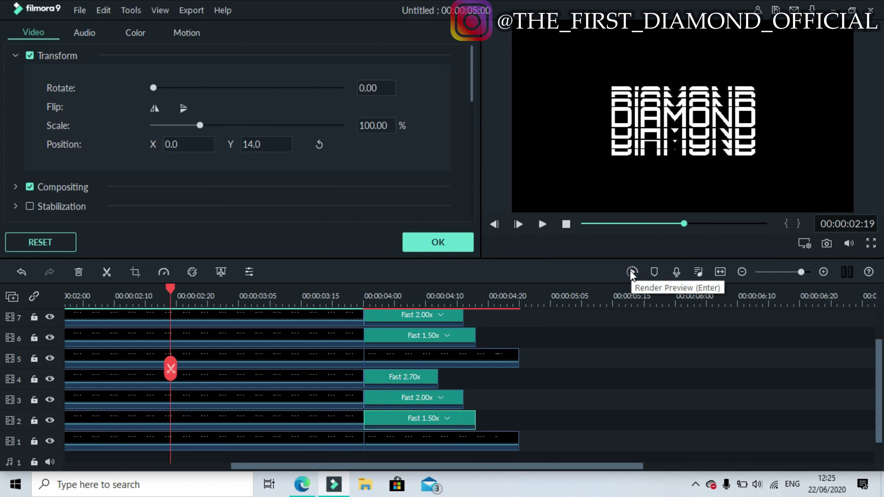
Render the timeline preview and play the whole DIAMOND title from the start.
click(632, 273)
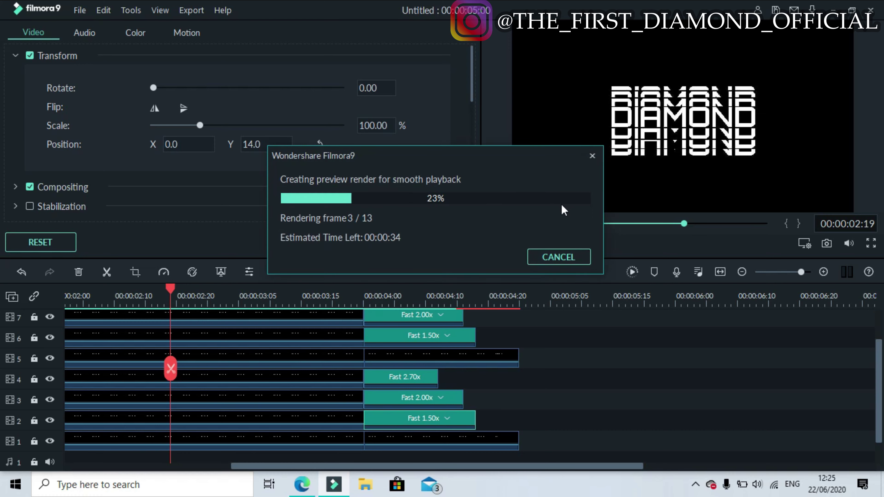
click(566, 226)
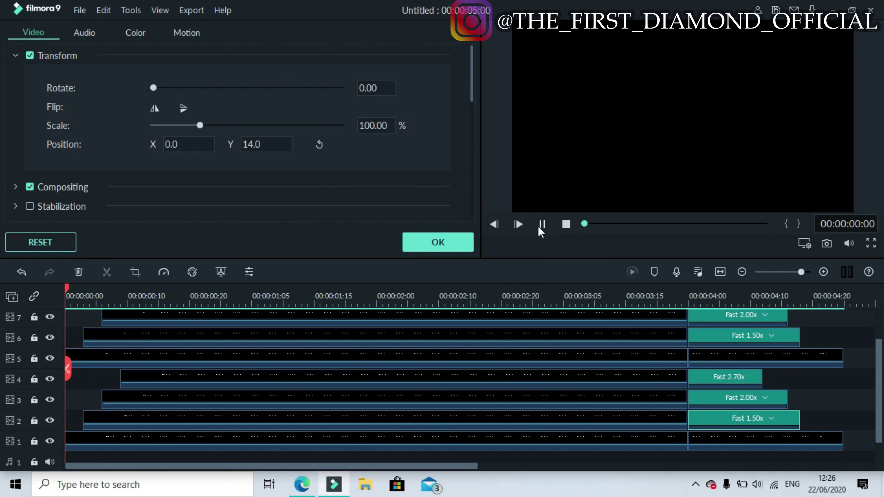
click(542, 224)
click(566, 225)
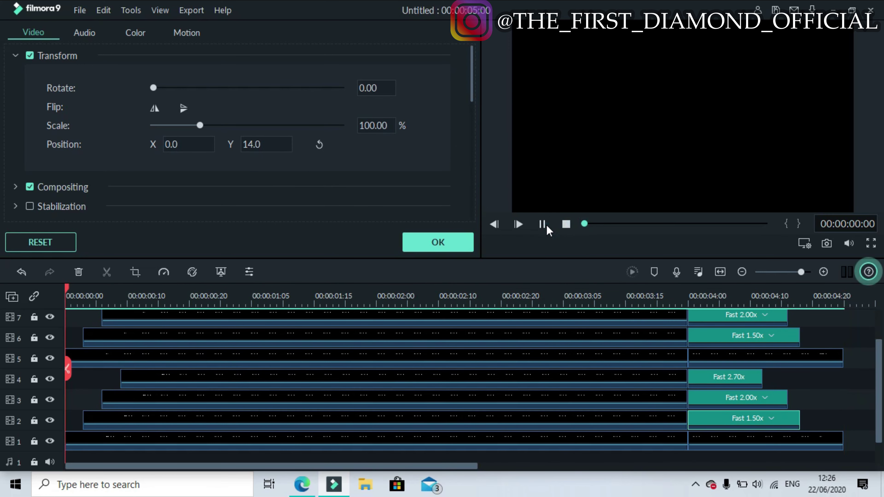
click(543, 224)
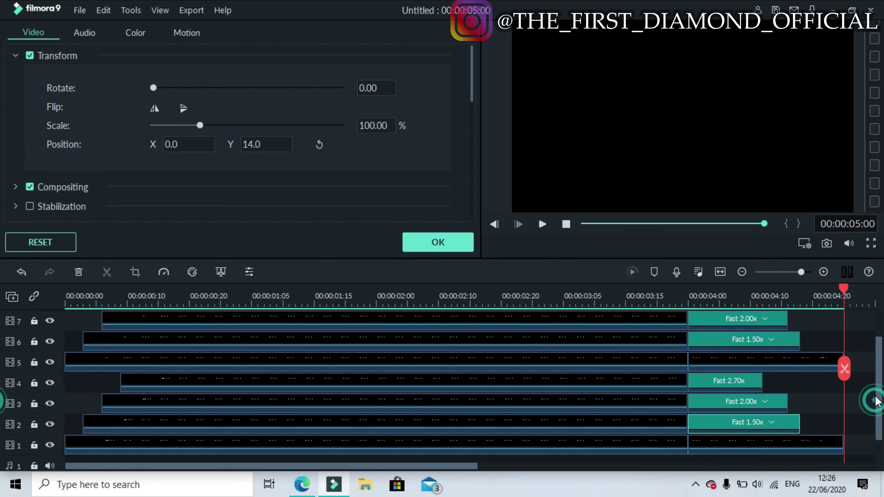
Play the title's ending from 00:00:03:15 to check the staggered exit.
scroll(872, 376, up, 2)
click(626, 297)
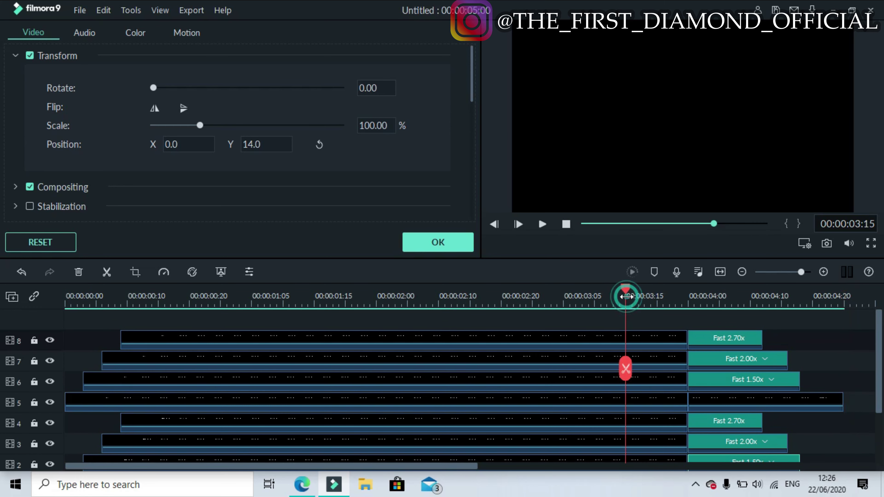
click(542, 224)
Cut the last frame before the sped-up endings at 00:00:03:24 across the tracks and close the gap.
drag(843, 291, 683, 292)
click(848, 339)
click(683, 362)
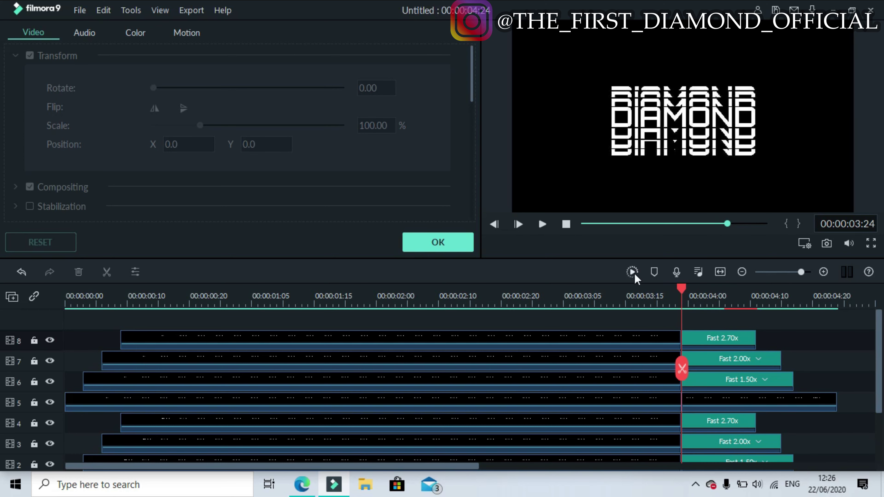
Render the preview of the shortened timeline and play the title through to its end at 00:00:04:24.
click(542, 224)
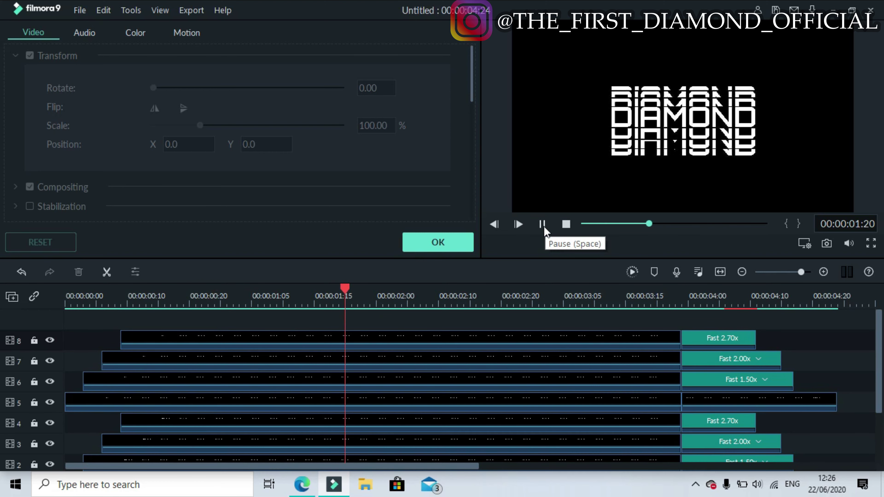
click(631, 271)
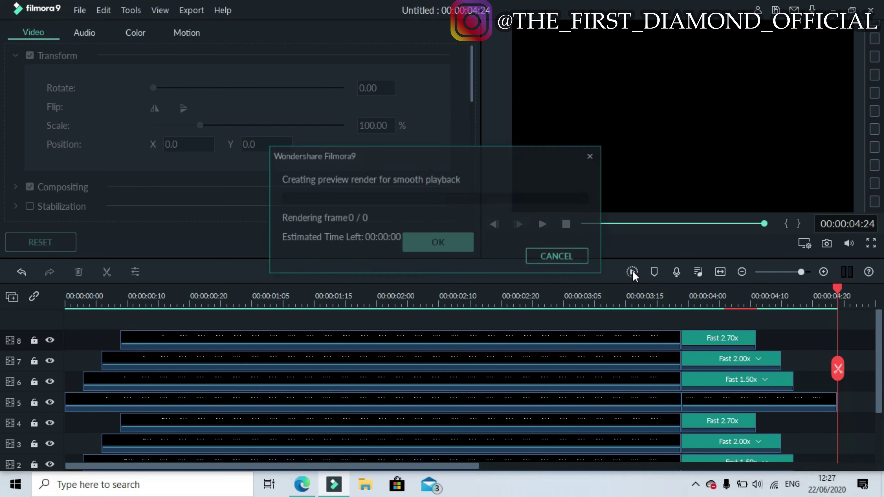
click(566, 224)
click(541, 225)
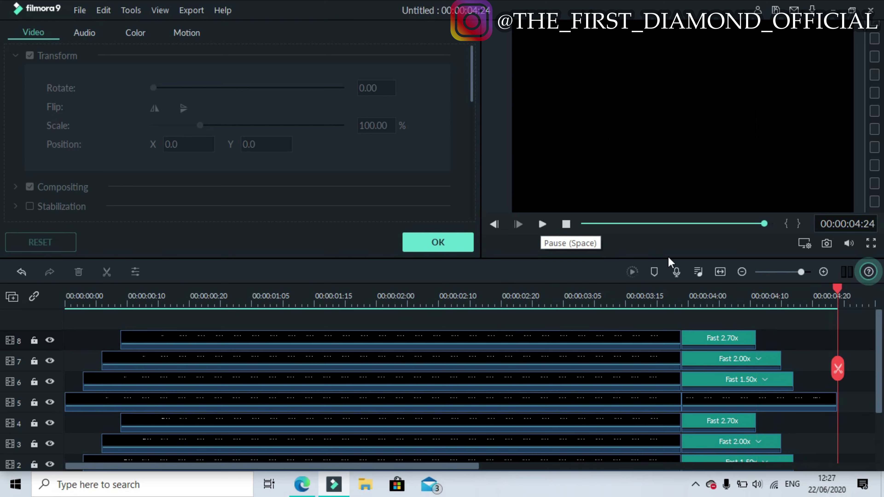
mouse_move(879, 336)
mouse_down()
mouse_move(882, 397)
mouse_move(882, 324)
mouse_up()
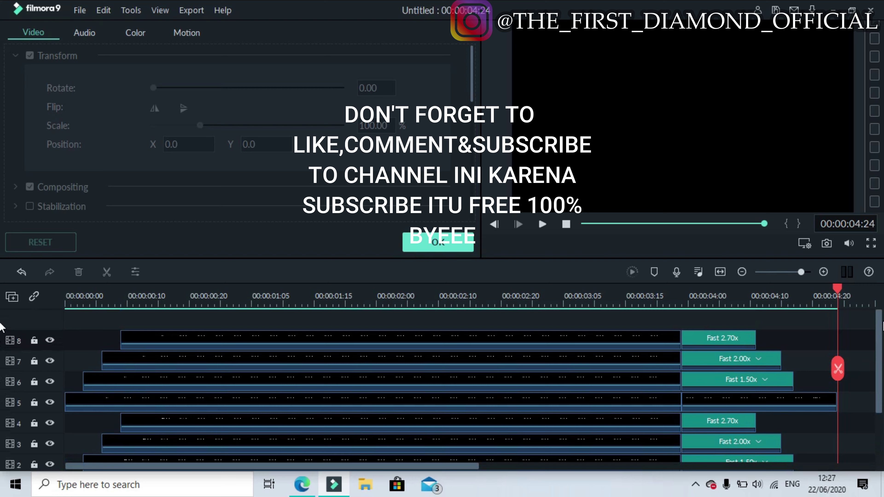